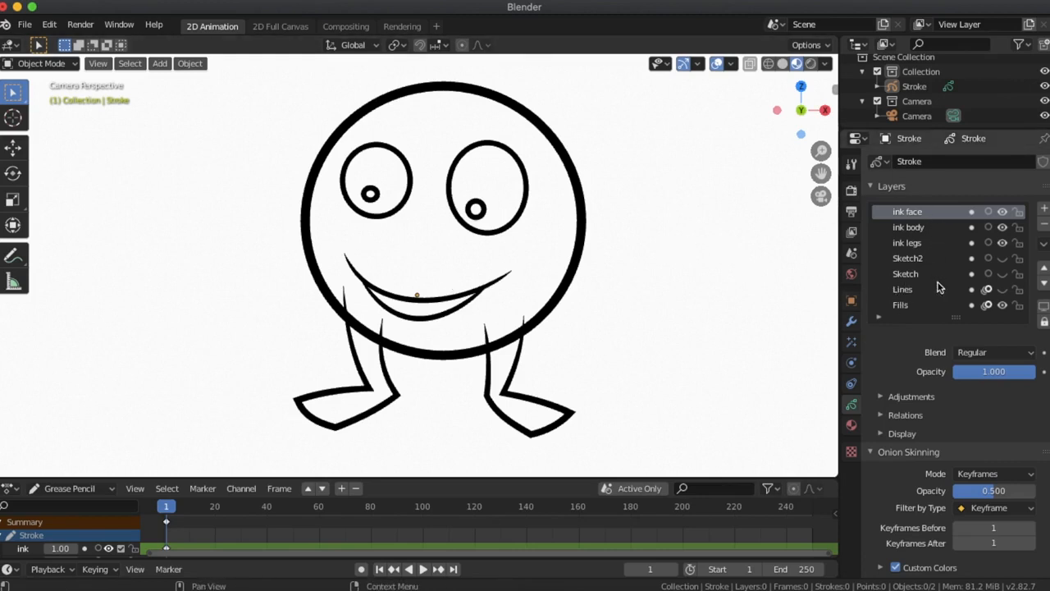
Inspect what the Sketch, Sketch2, ink legs, ink body and ink face layers contain by toggling each layer's visibility off and on.
left_click(1002, 274)
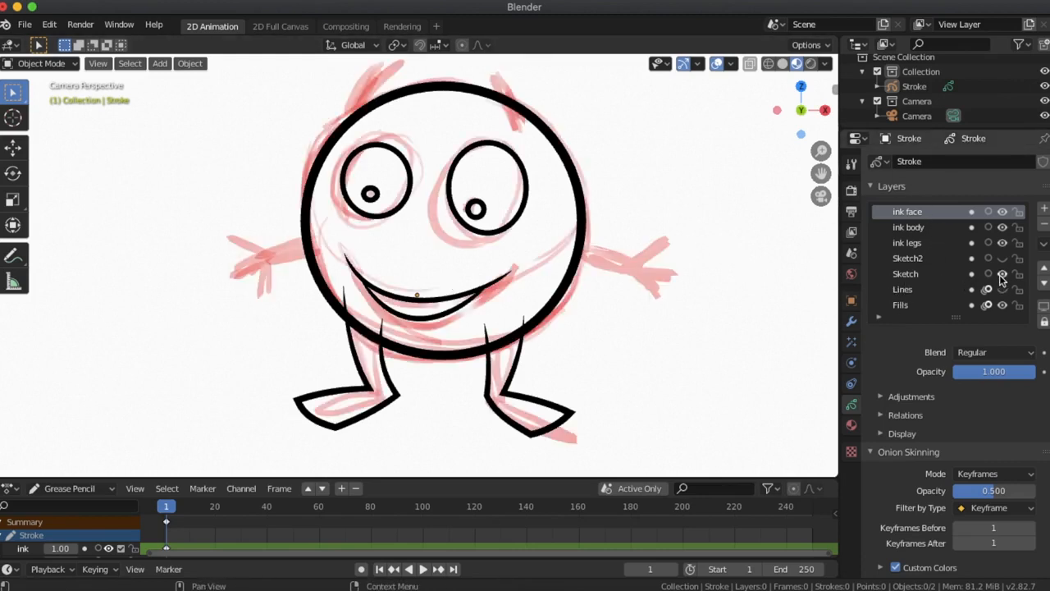
left_click(1002, 274)
left_click(1002, 258)
left_click(1001, 258)
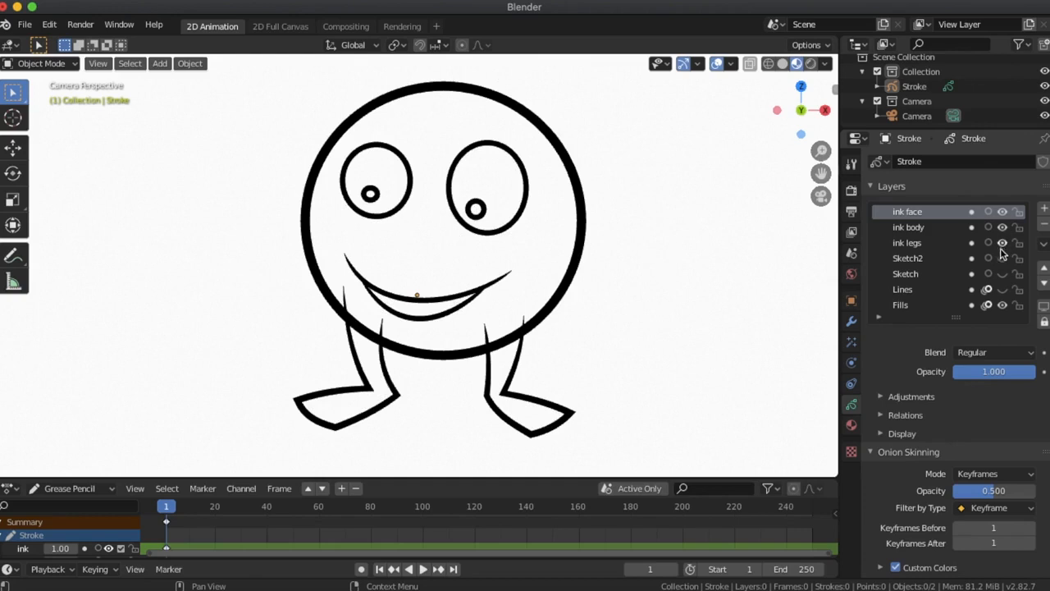
left_click(1002, 245)
left_click(1001, 243)
left_click(1002, 228)
left_click(1001, 228)
left_click(1003, 213)
left_click(1003, 213)
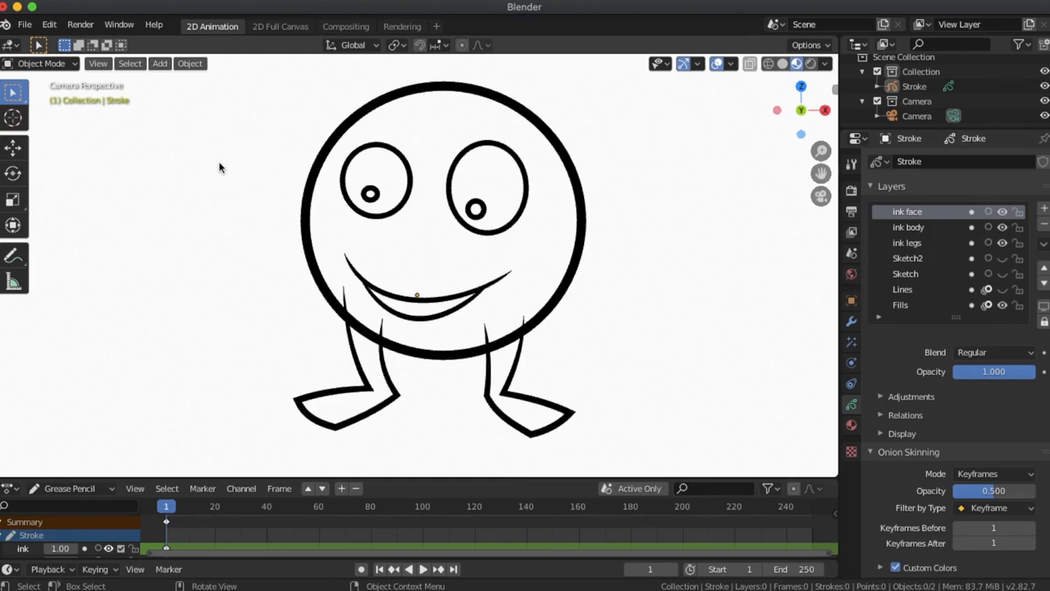
Switch the drawing to Edit Mode with whole-stroke selection and make ink body the active layer.
left_click(75, 70)
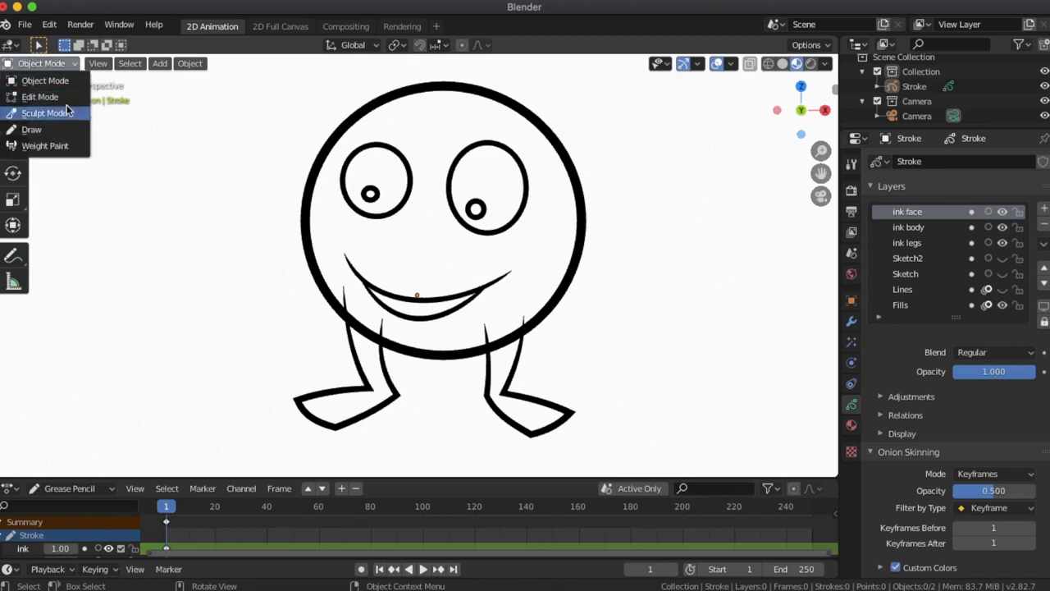
left_click(68, 101)
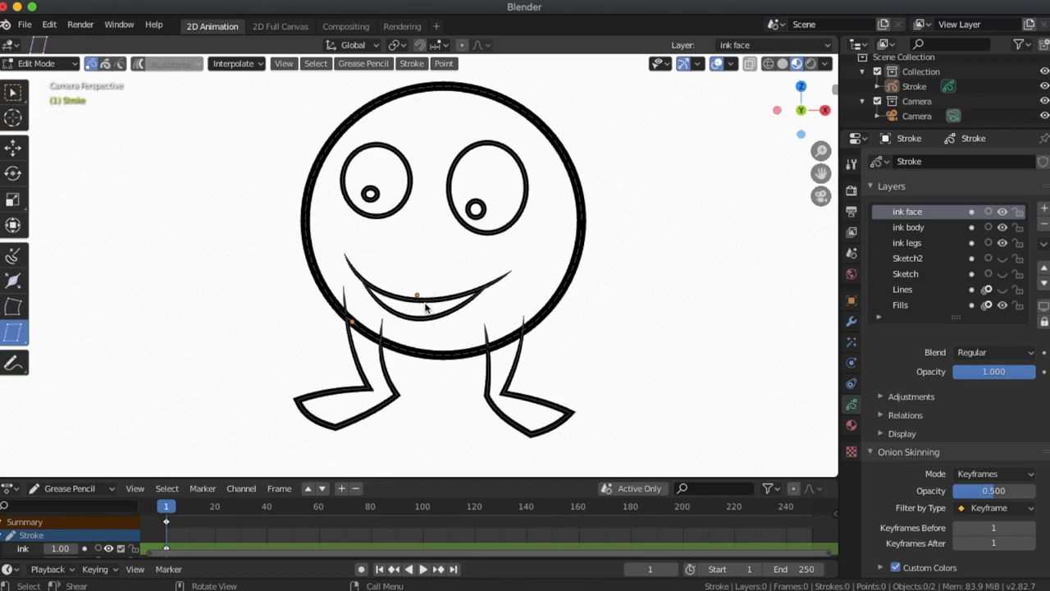
left_click(105, 67)
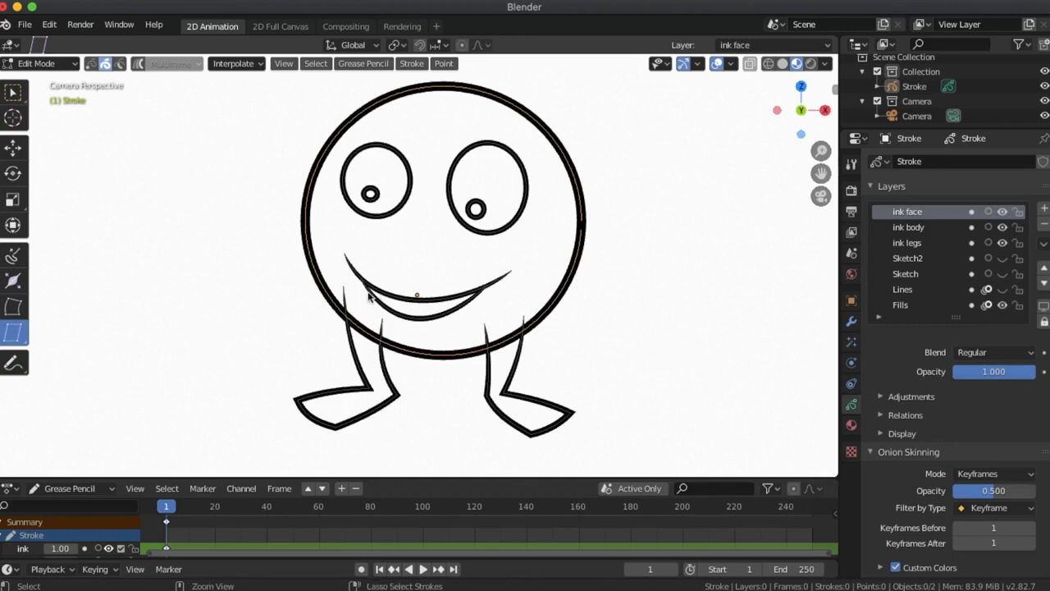
scroll(369, 297, "up", 5)
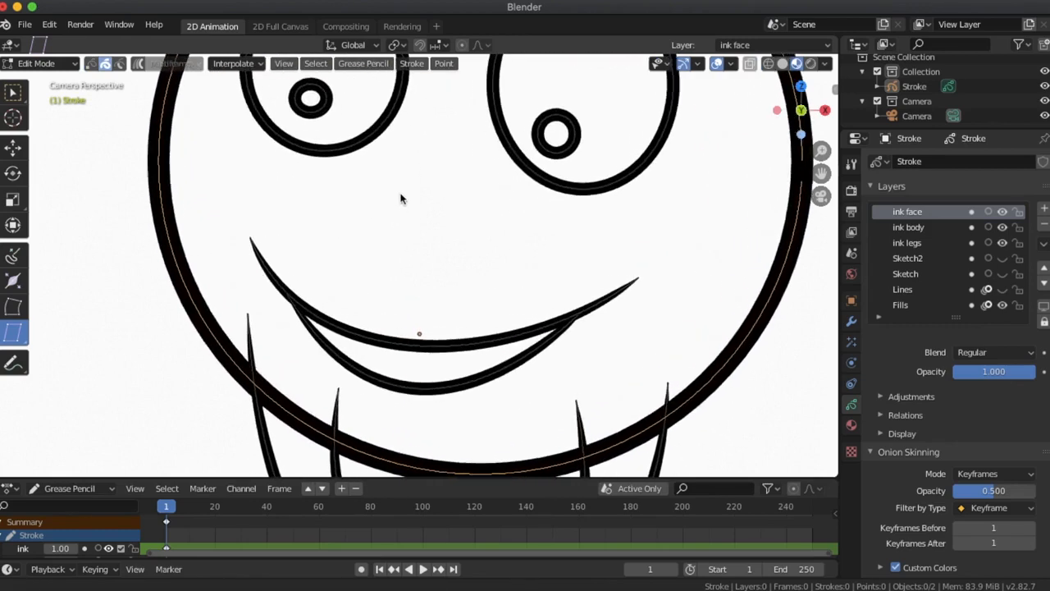
scroll(401, 199, "up", 2)
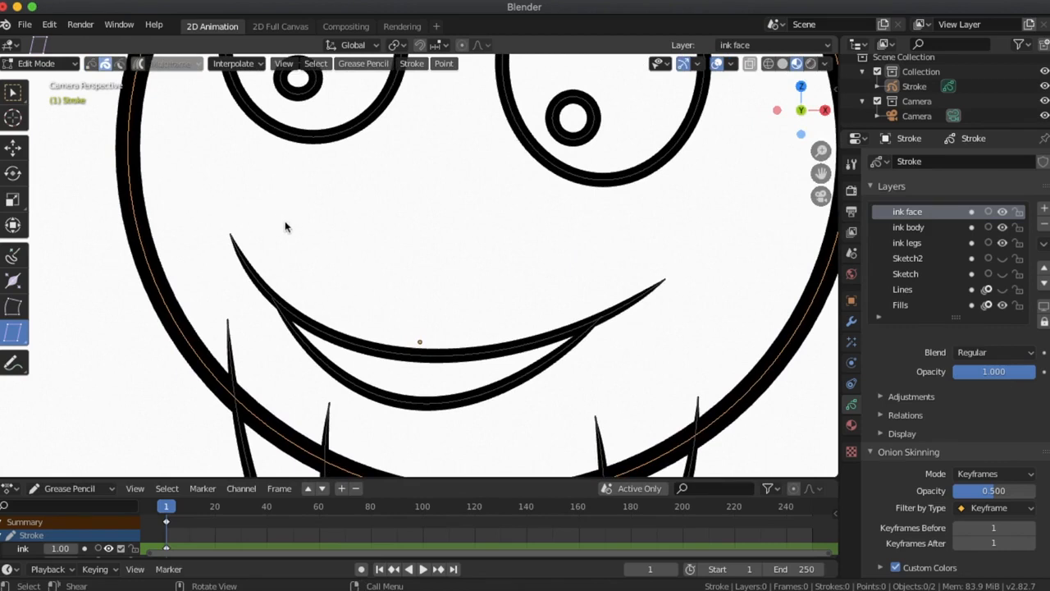
left_click(913, 229)
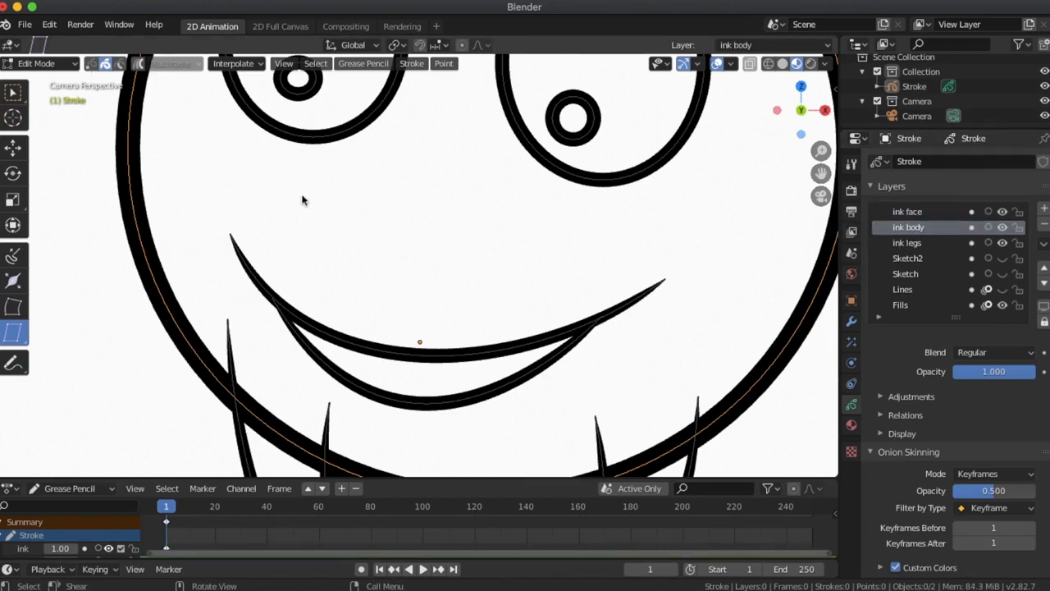
Try to pull a single point on the left side of the body outline outward using point selection, and cancel the move.
left_click(91, 65)
left_click(127, 150)
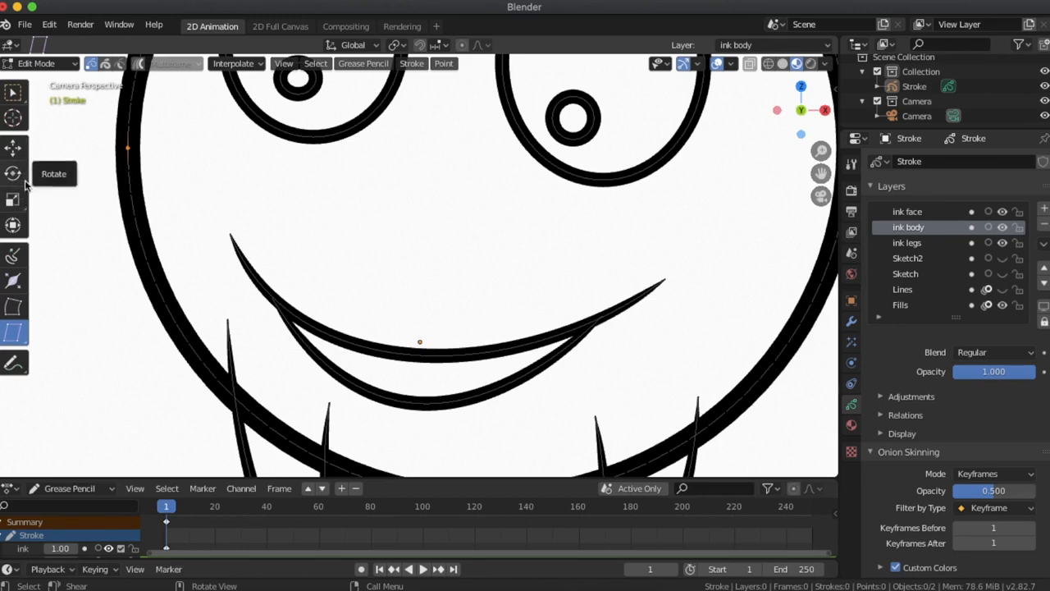
key("g")
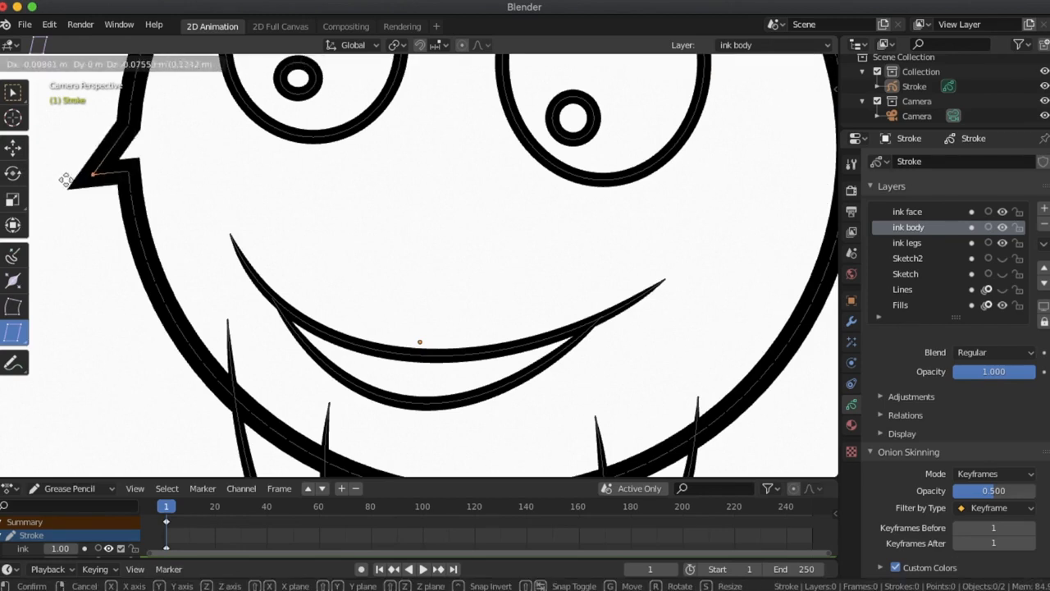
key("Escape")
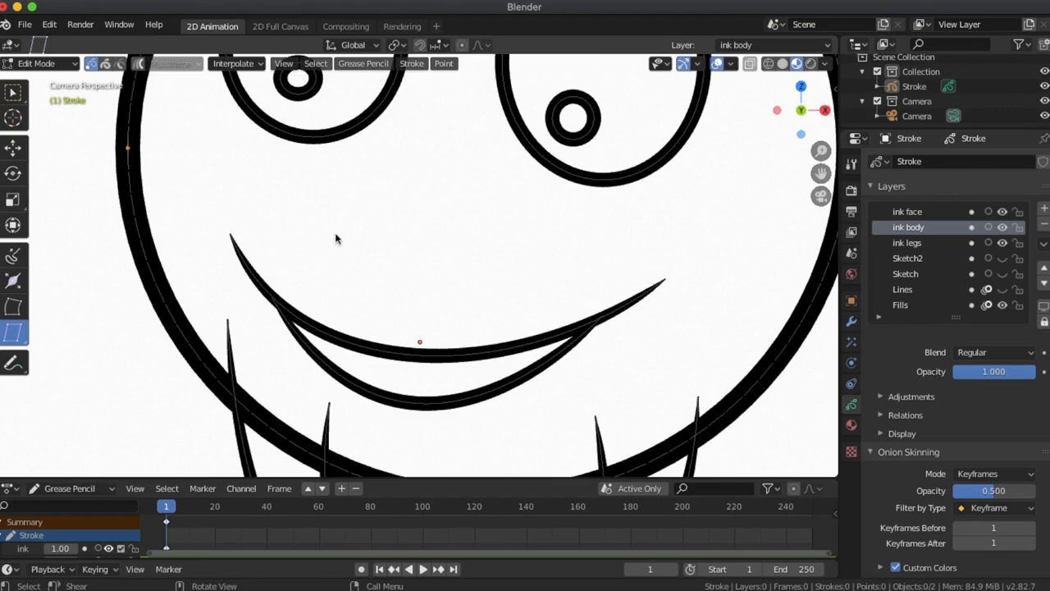
mouse_move(344, 225)
middle_mouse_down()
mouse_move(351, 218)
mouse_move(344, 227)
middle_mouse_up()
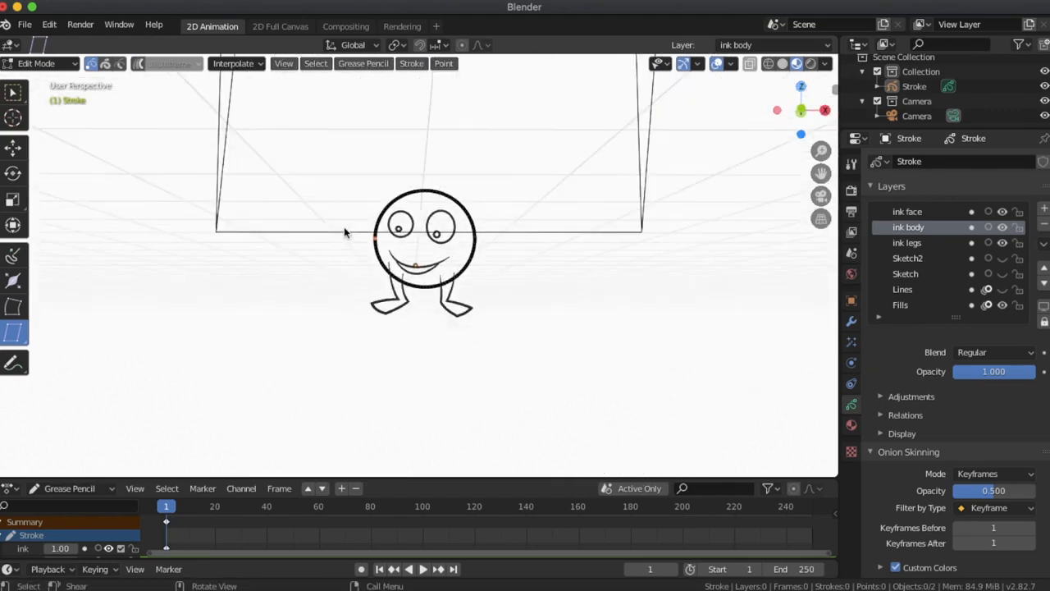
key("KP_1")
key("KP_0")
scroll(382, 250, "up", 8)
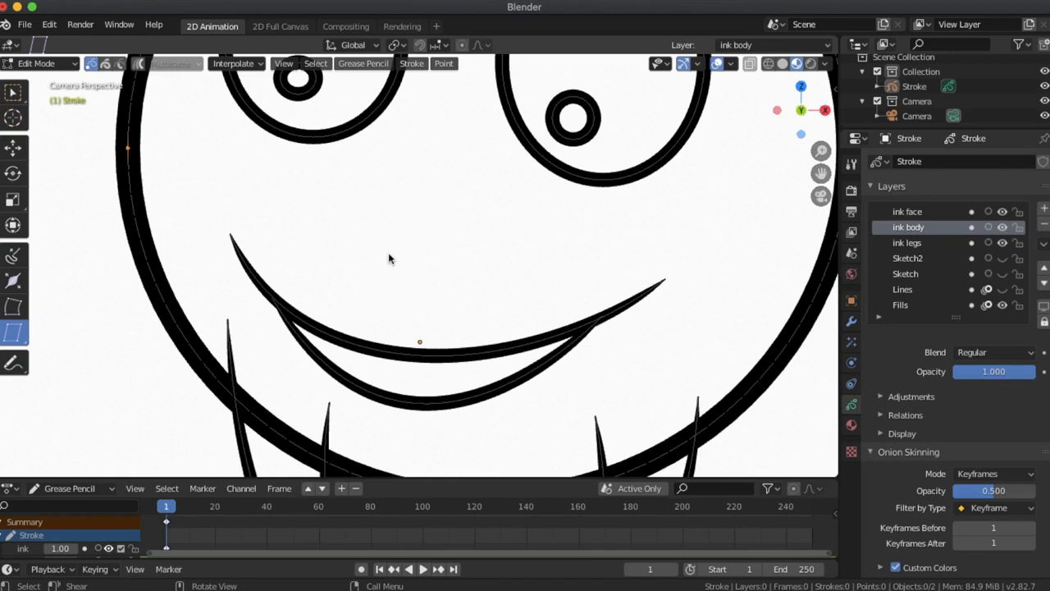
middle_click_drag(388, 253, 382, 279, "ctrl")
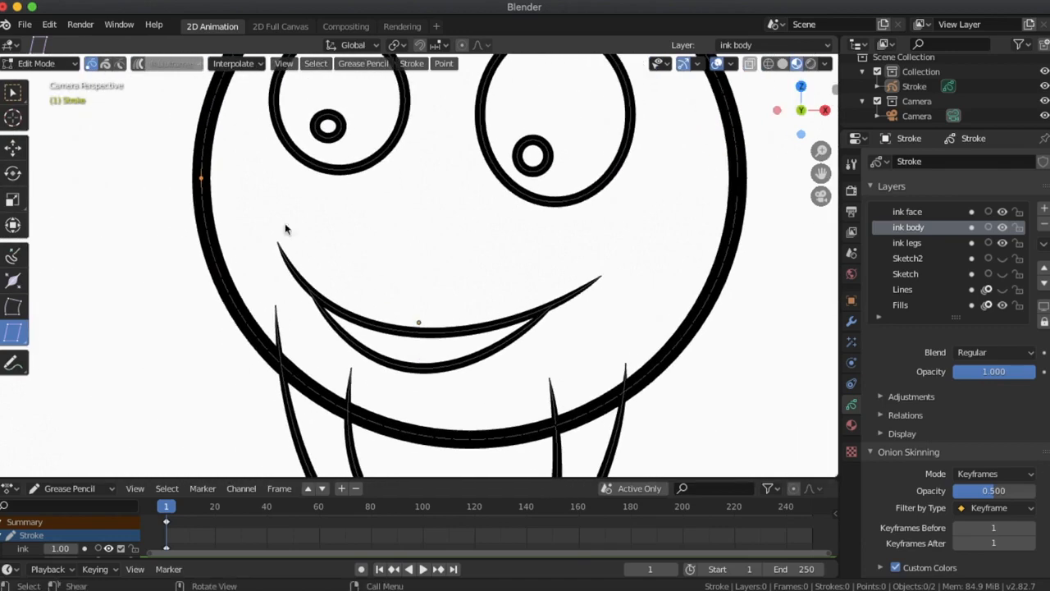
Select the whole body outline stroke and try the Shear and Bend tools on it, undoing the shear distortion.
left_click(206, 160)
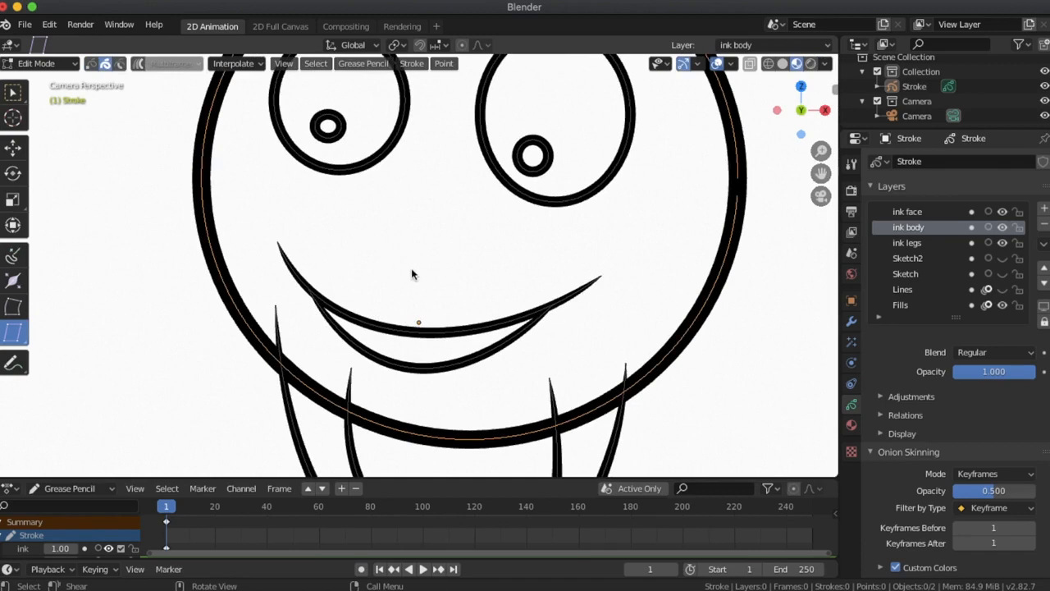
key("KP_0")
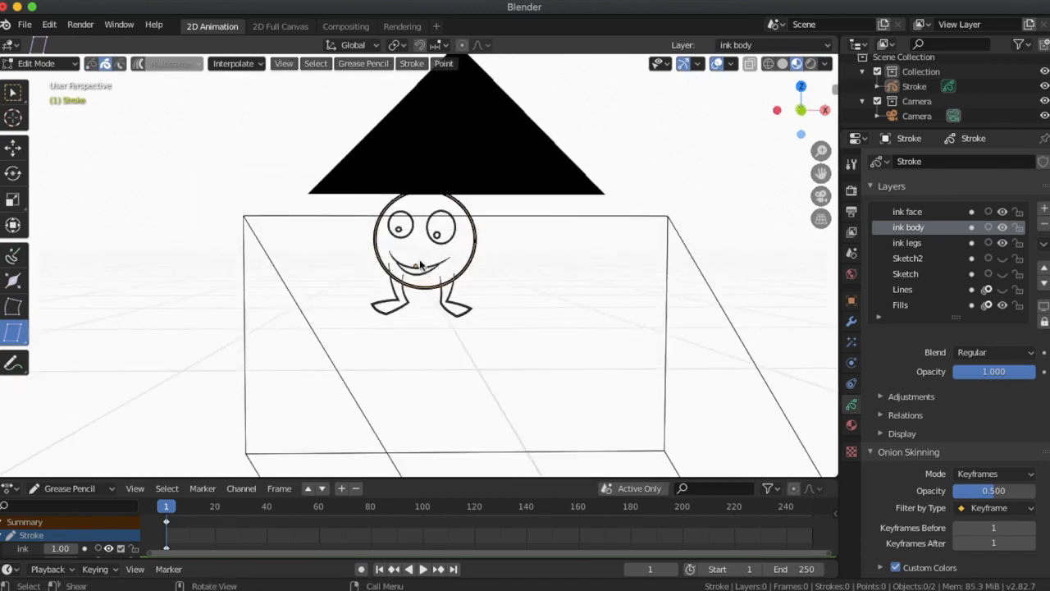
key("KP_1")
key("KP_0")
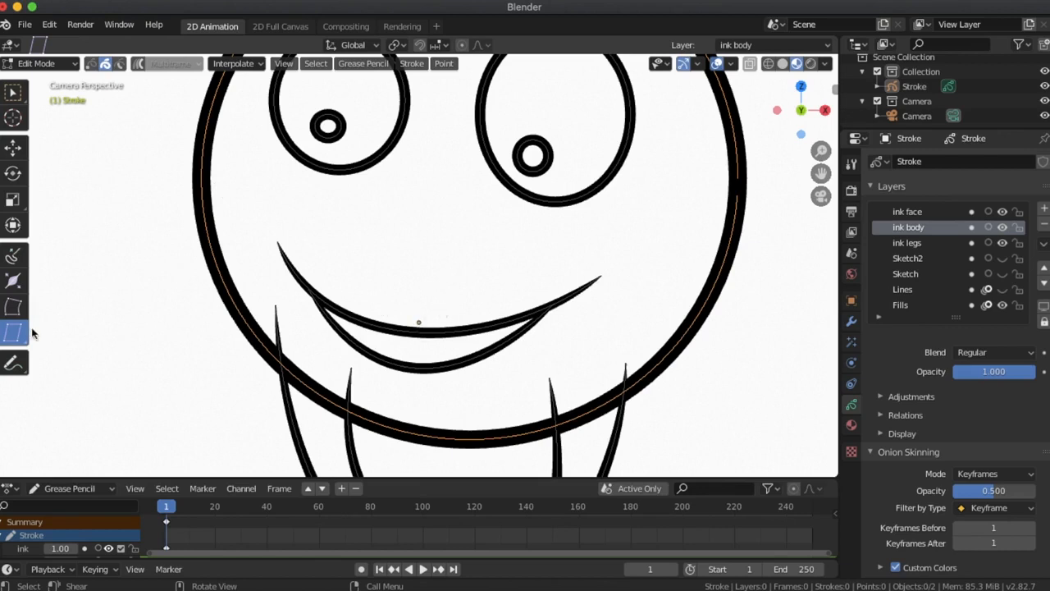
left_click(15, 307)
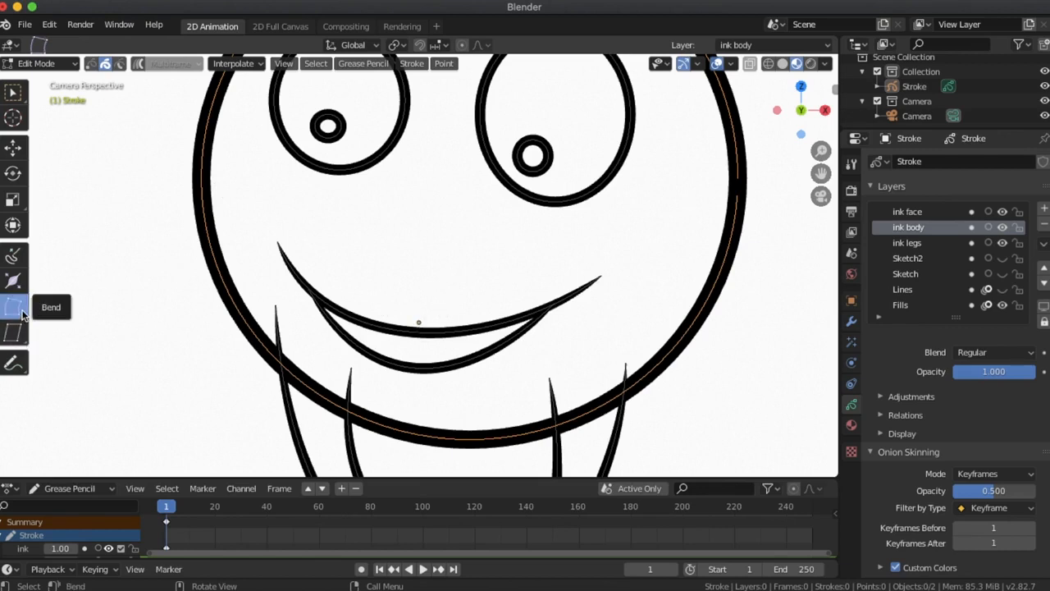
left_click(17, 332)
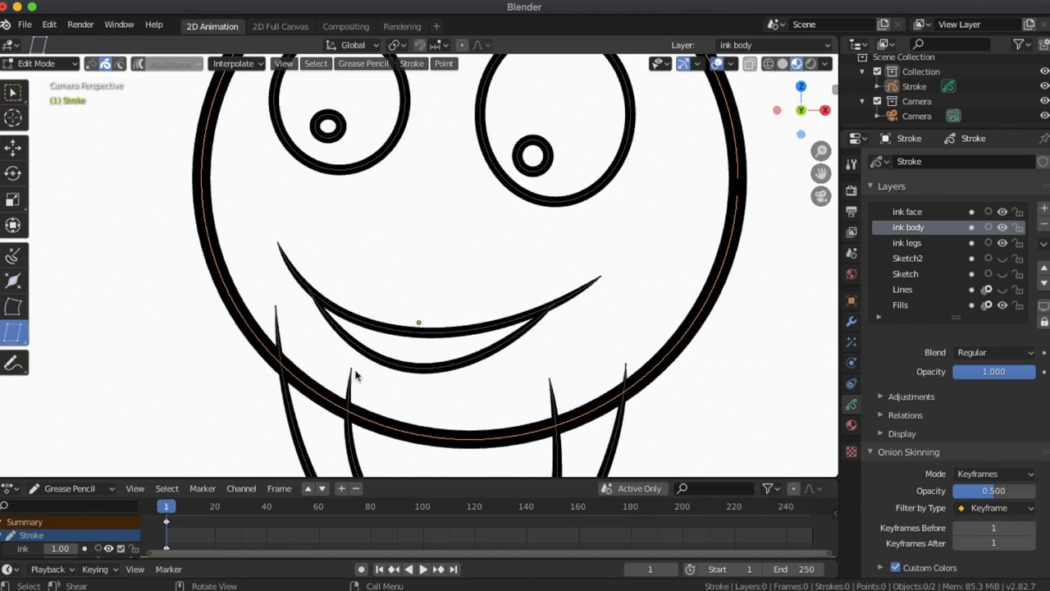
mouse_move(348, 372)
left_mouse_down()
mouse_move(316, 372)
mouse_move(501, 366)
mouse_move(319, 361)
mouse_move(500, 365)
mouse_move(481, 383)
left_mouse_up()
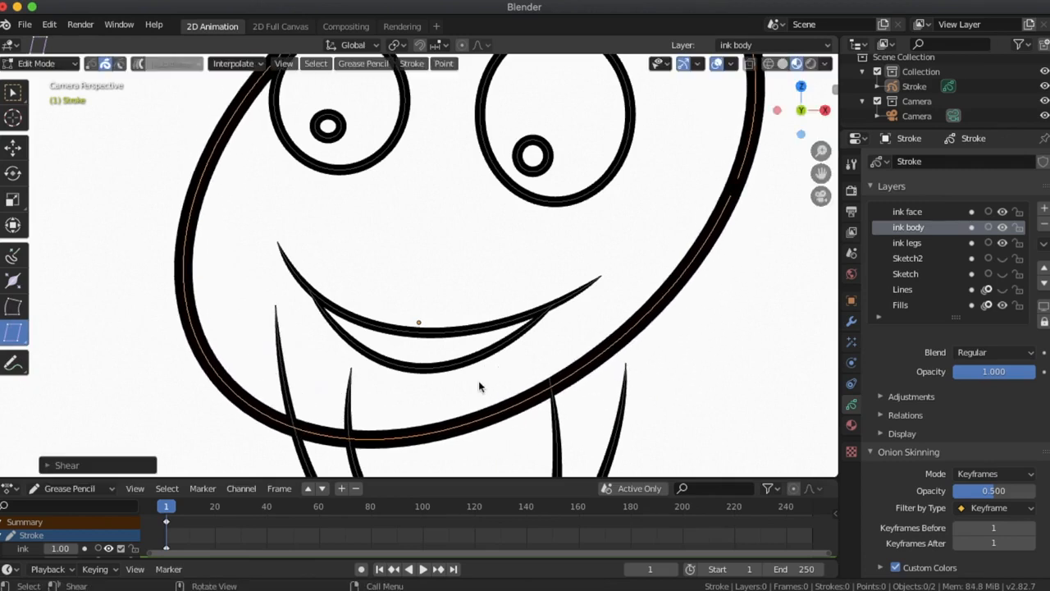
key("ctrl+z")
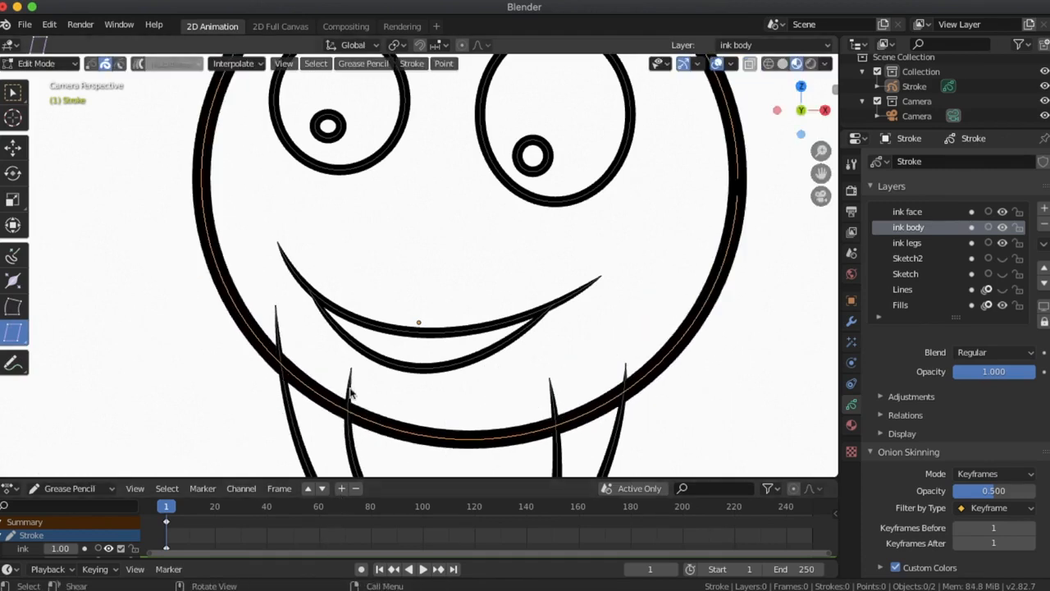
left_click(13, 308)
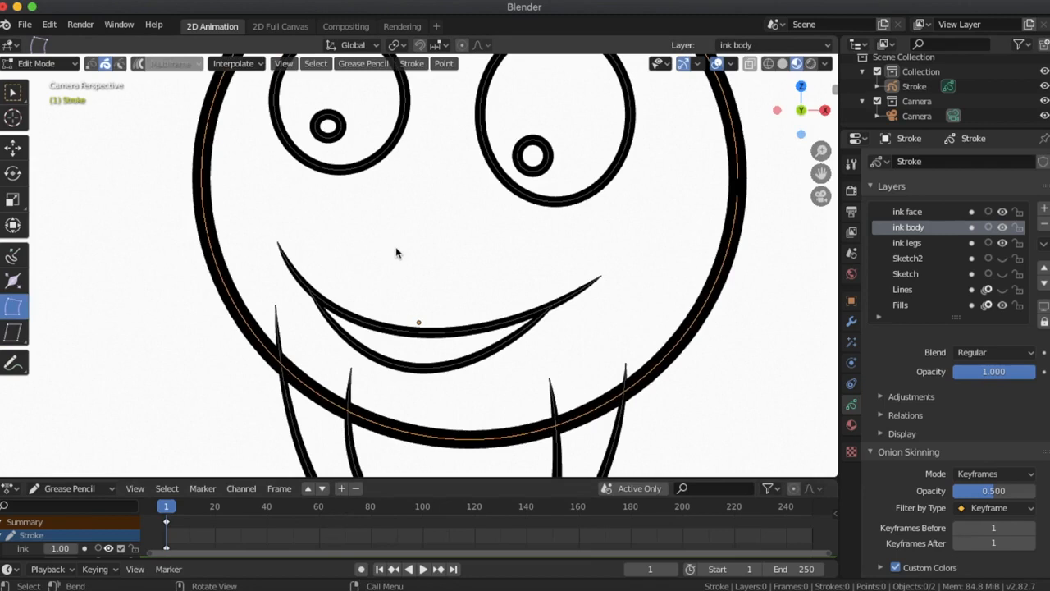
mouse_move(474, 285)
left_mouse_down()
mouse_move(424, 286)
mouse_move(483, 274)
mouse_move(555, 316)
mouse_move(532, 292)
mouse_move(426, 281)
mouse_move(461, 290)
left_mouse_up()
Narrow the left eye's outline to about 0.81 along the X axis and rotate it slightly clockwise.
scroll(458, 330, "down", 3)
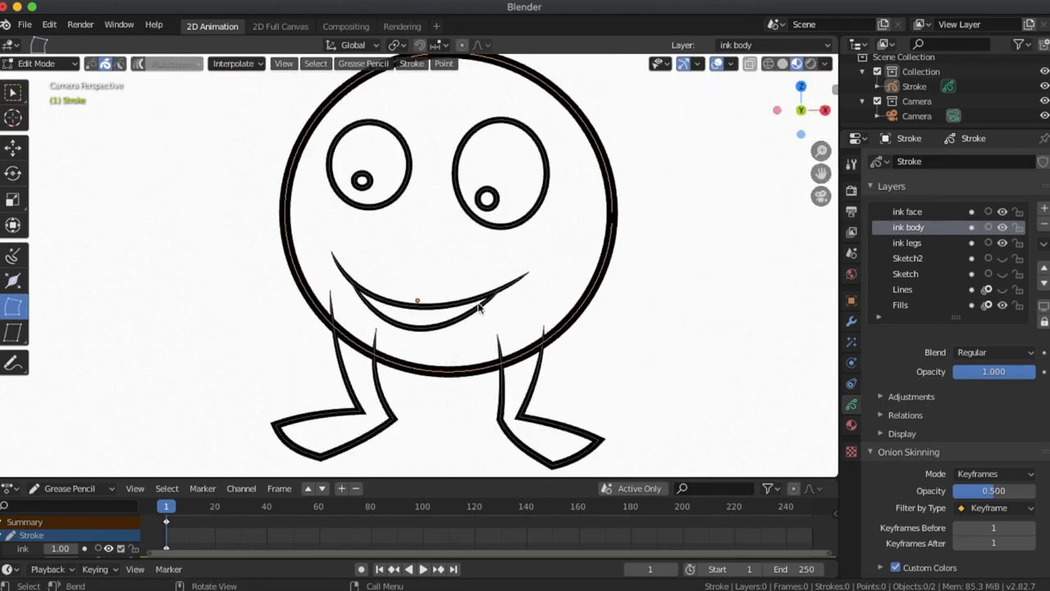
left_click(370, 138)
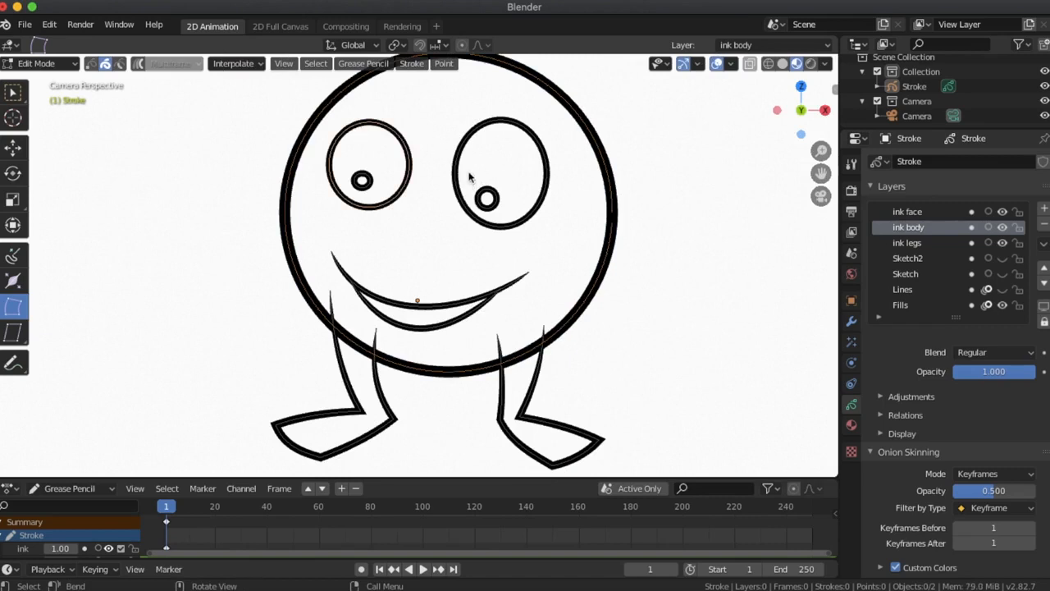
key("s")
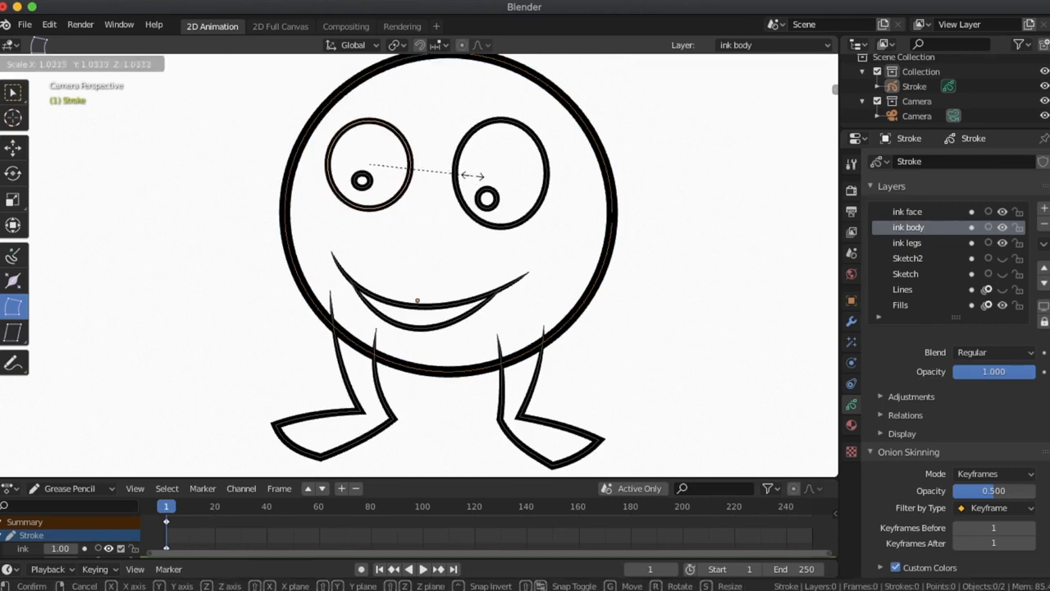
key("x")
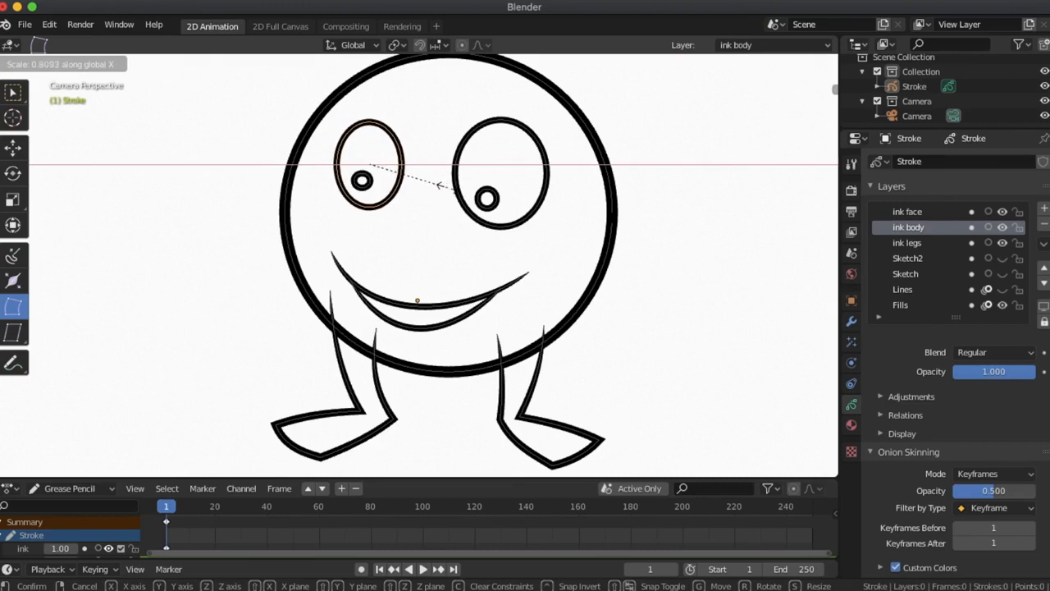
left_click(447, 192)
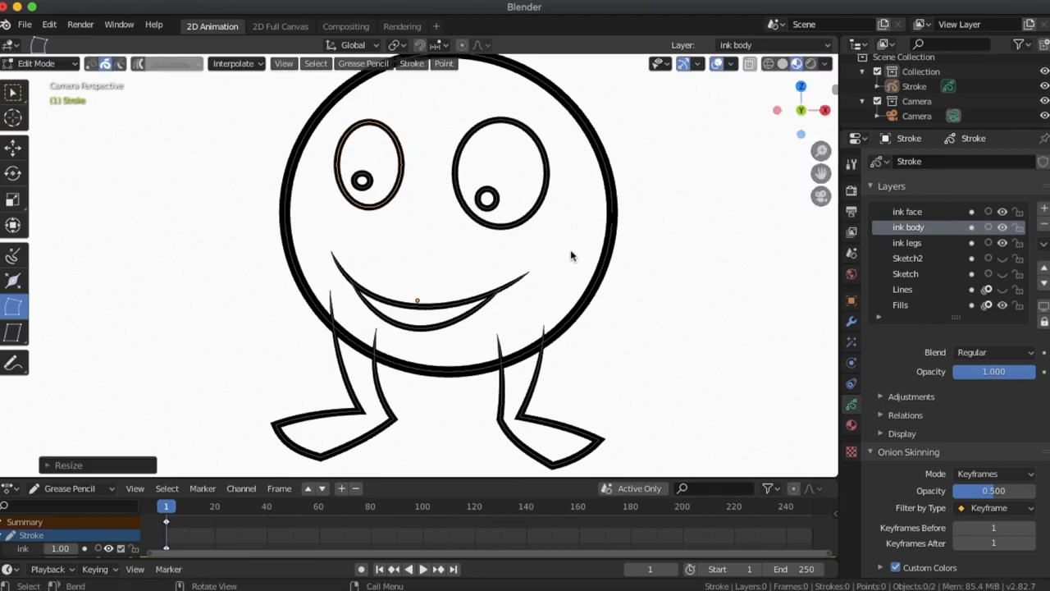
key("s")
key("r")
left_click(512, 302)
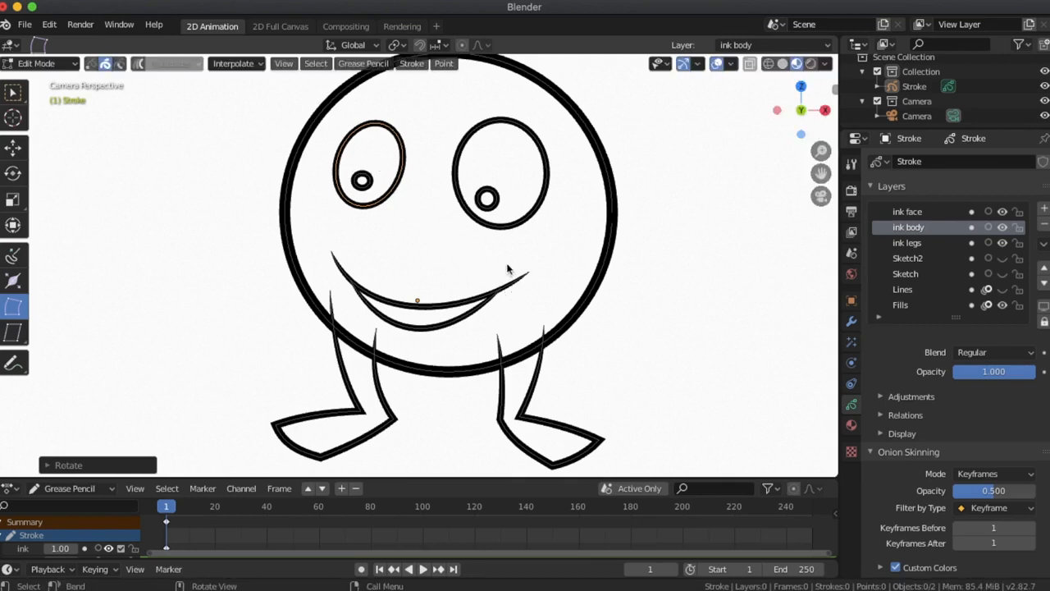
Narrow the right eye's outline to about 0.92 along the X axis and rotate it slightly counterclockwise.
left_click(493, 125)
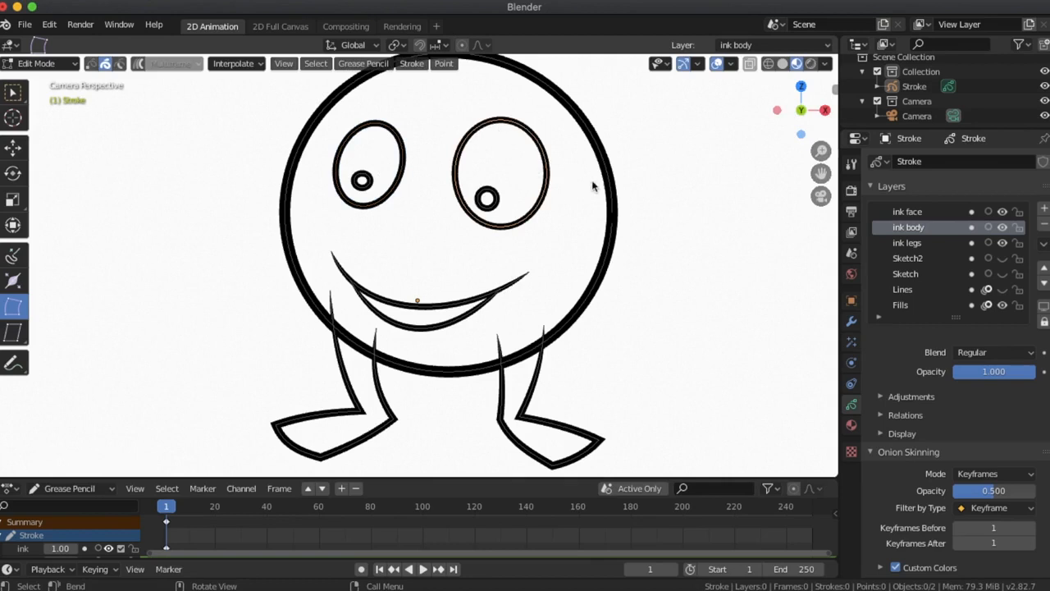
key("s")
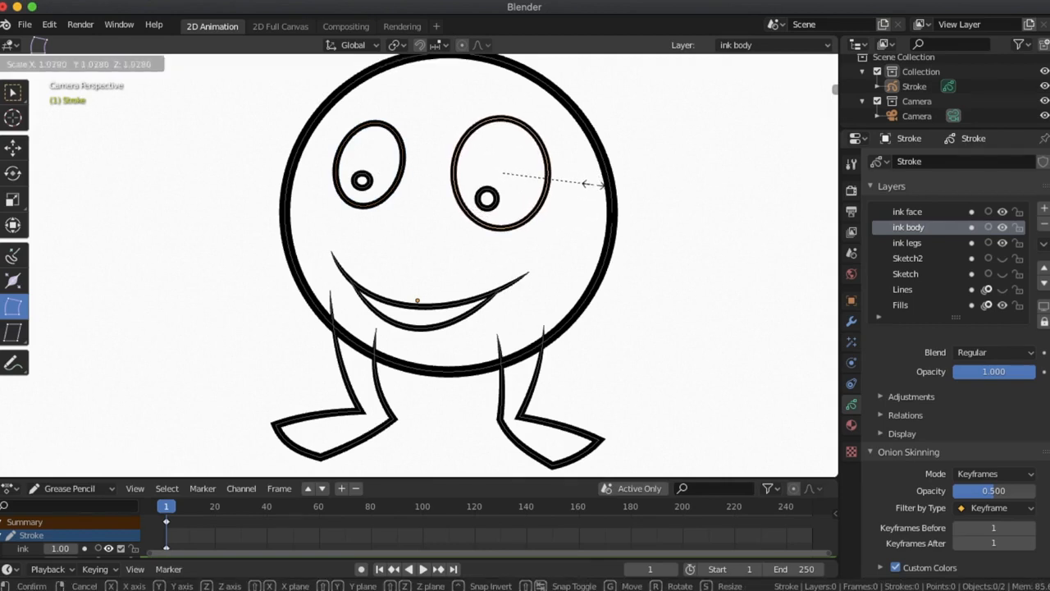
key("x")
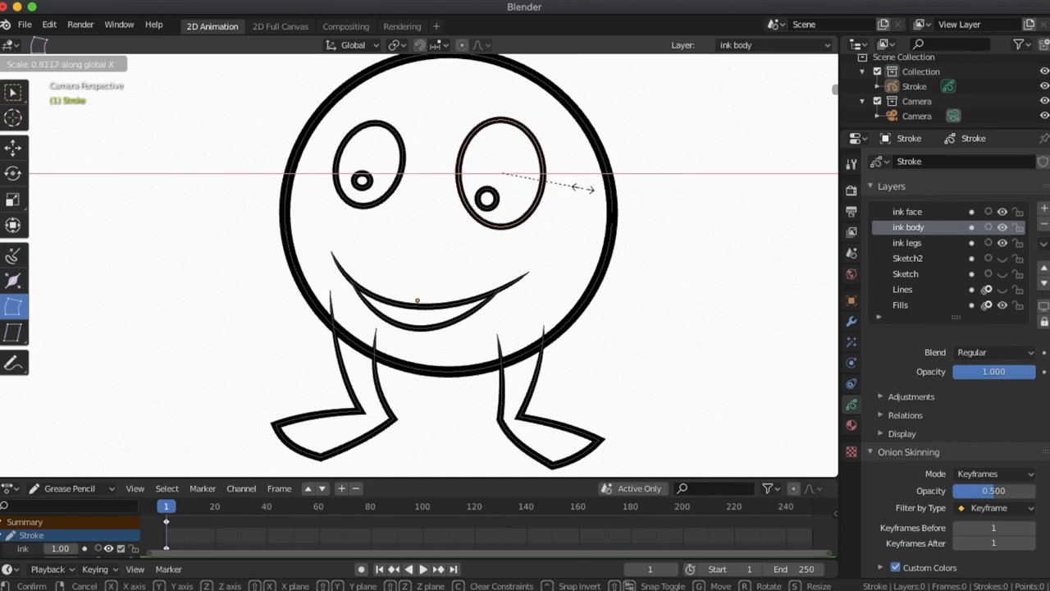
left_click(583, 194)
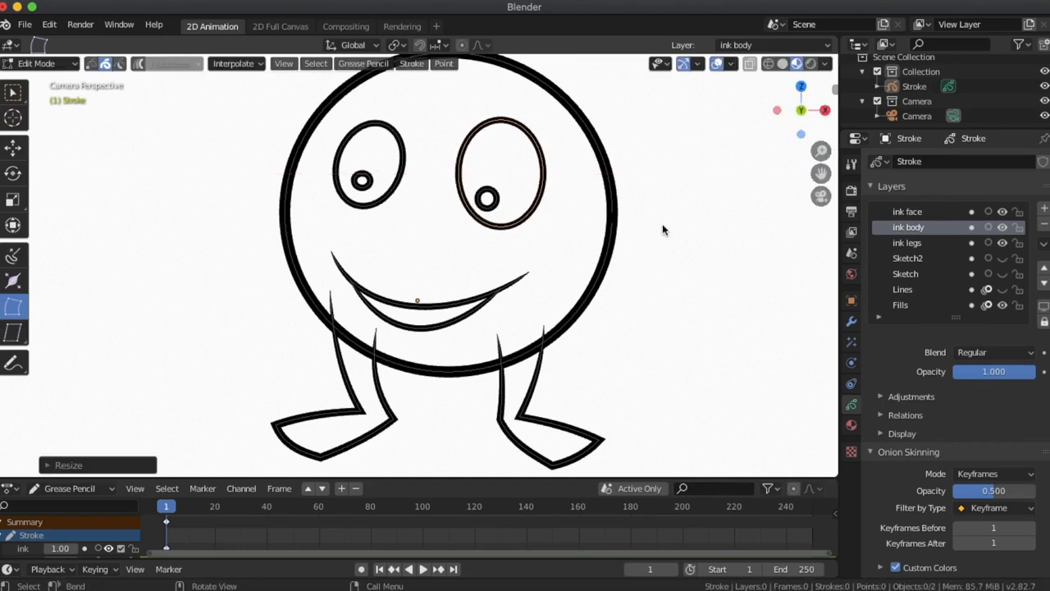
key("r")
left_click(652, 195)
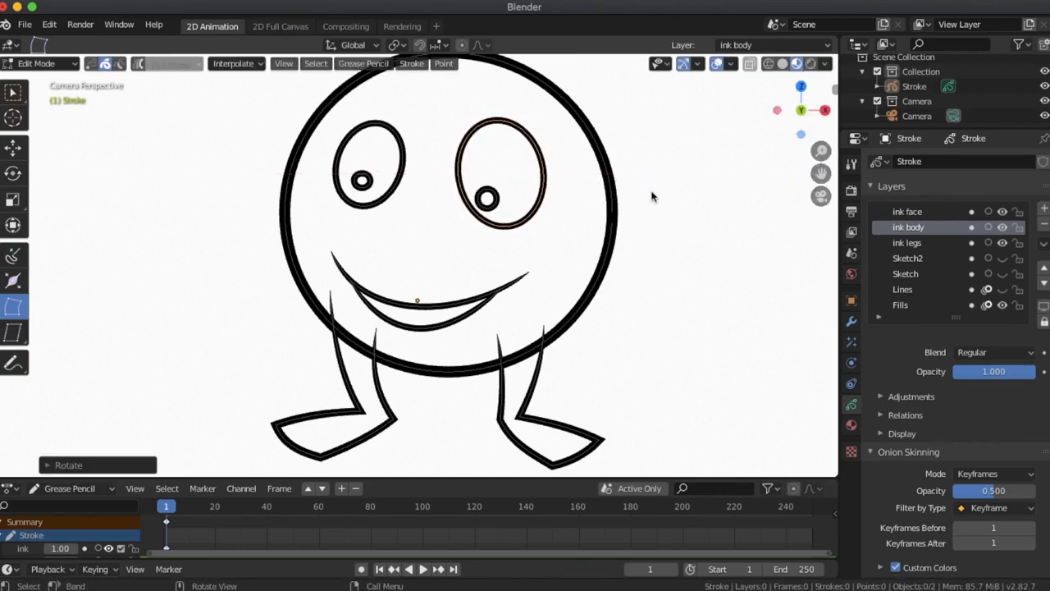
Move the right eye's outline slightly left and down so it sits closer around its pupil.
key("g")
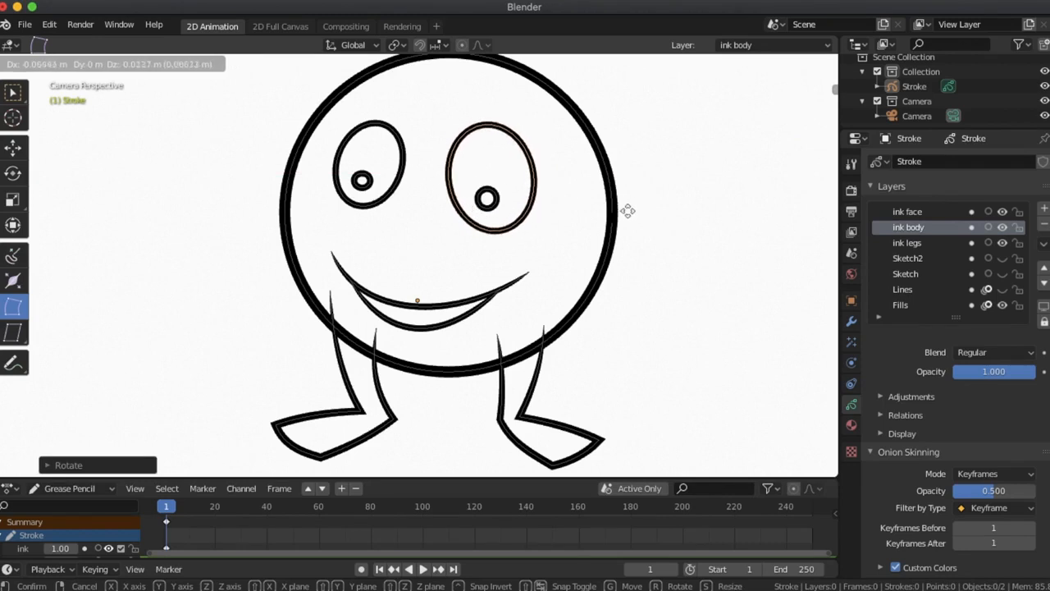
left_click(628, 211)
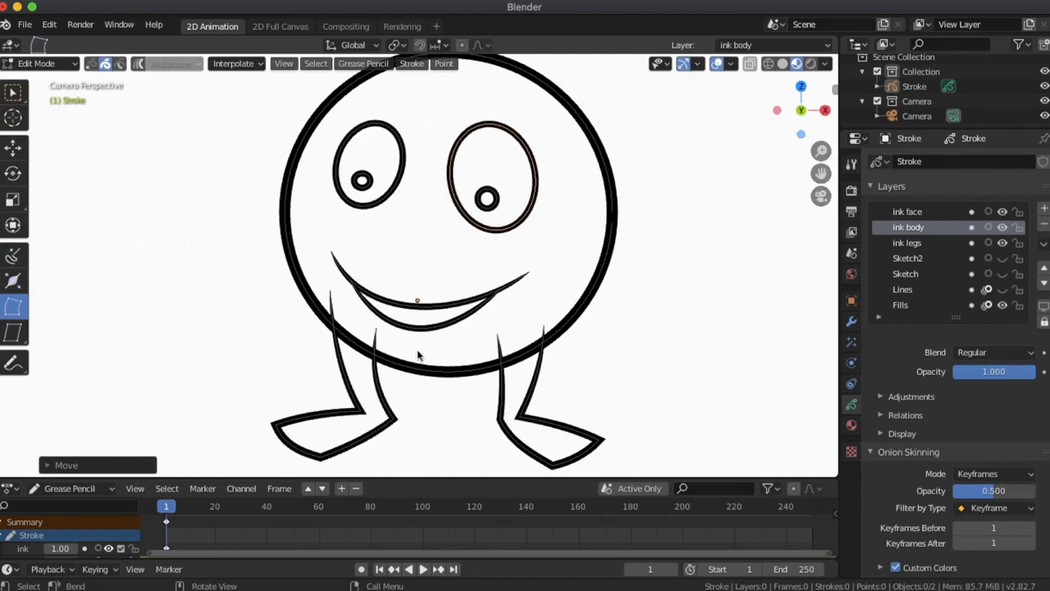
Using point selection, select the three body outline points crossing the top of the left leg and delete them.
left_click(91, 64)
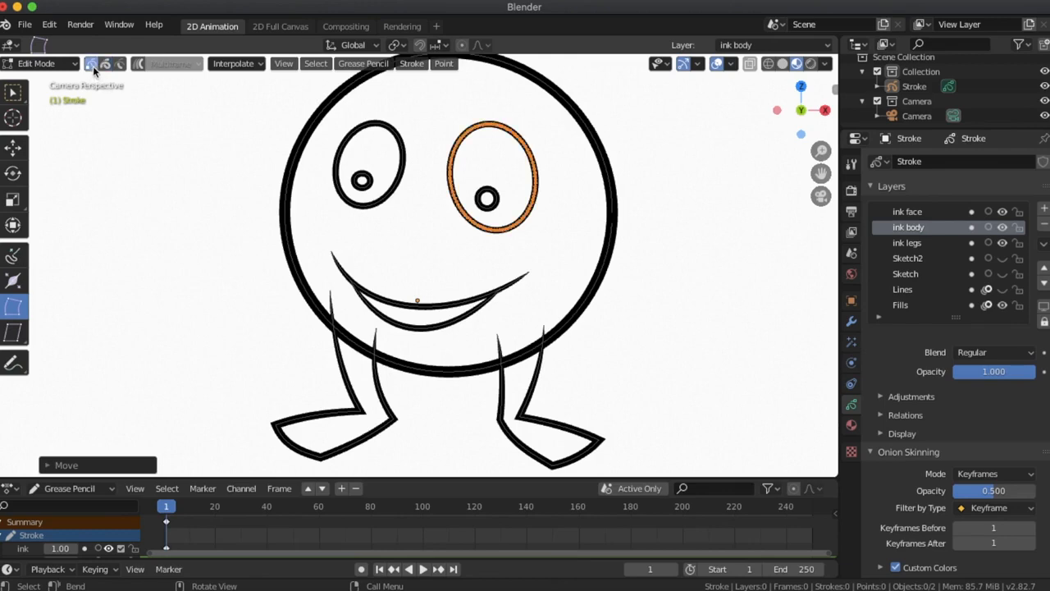
middle_click_drag(347, 356, 366, 249, "ctrl")
middle_click_drag(324, 346, 435, 119, "shift")
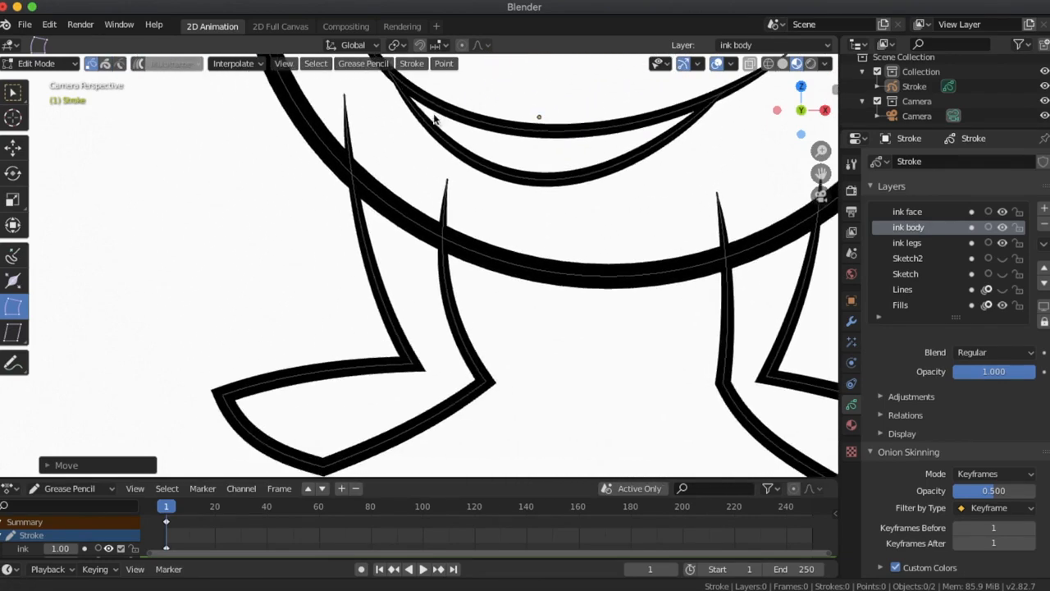
left_click(365, 195)
left_click(387, 207, "shift")
left_click(405, 220, "shift")
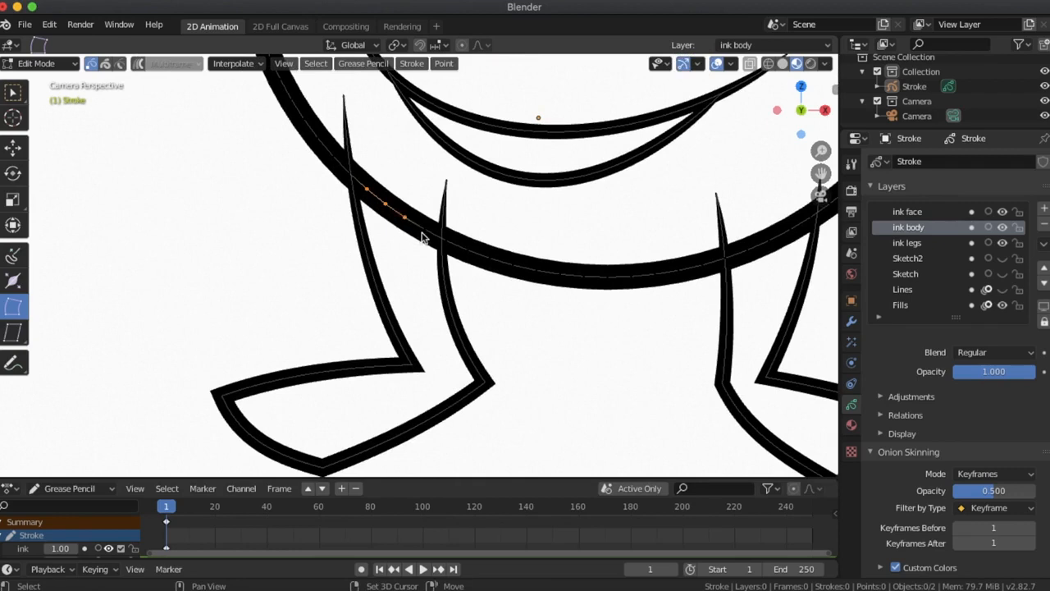
key("x")
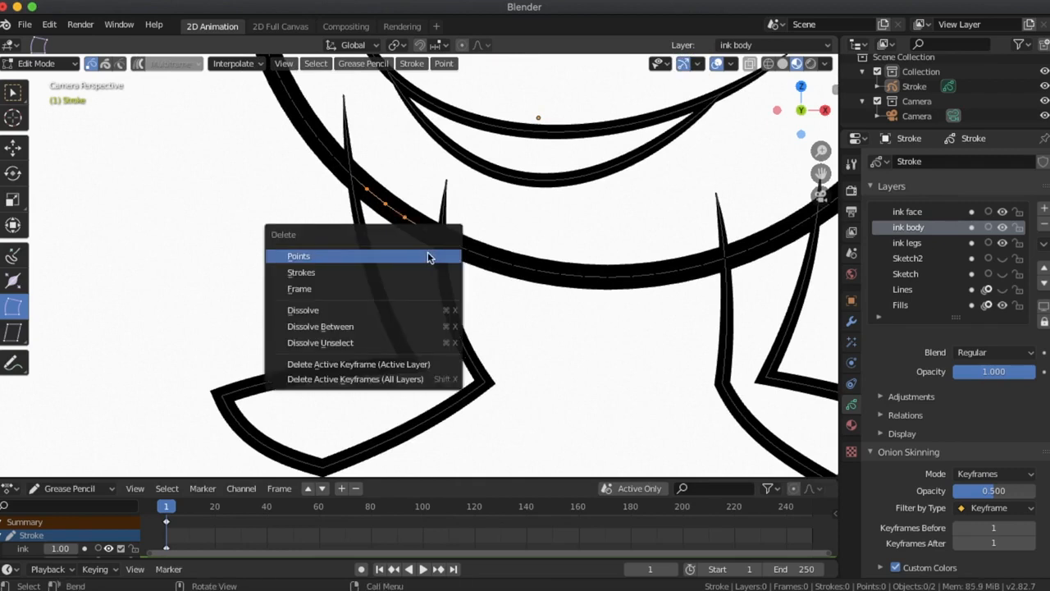
left_click(416, 258)
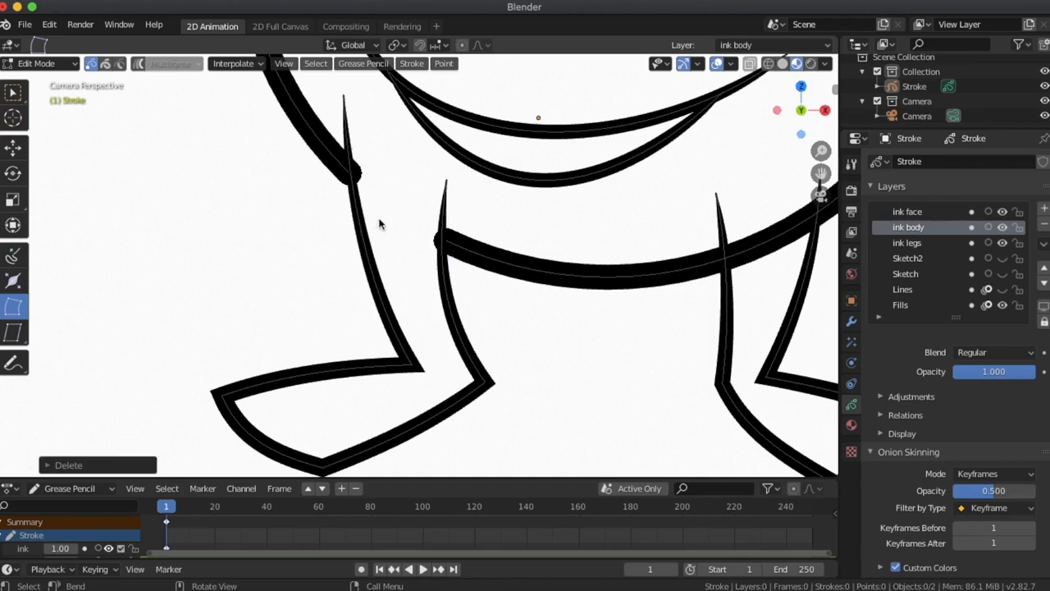
Box-select the four body outline points between the right leg's two lines and delete them.
scroll(476, 300, "down", 5)
scroll(475, 304, "up", 2)
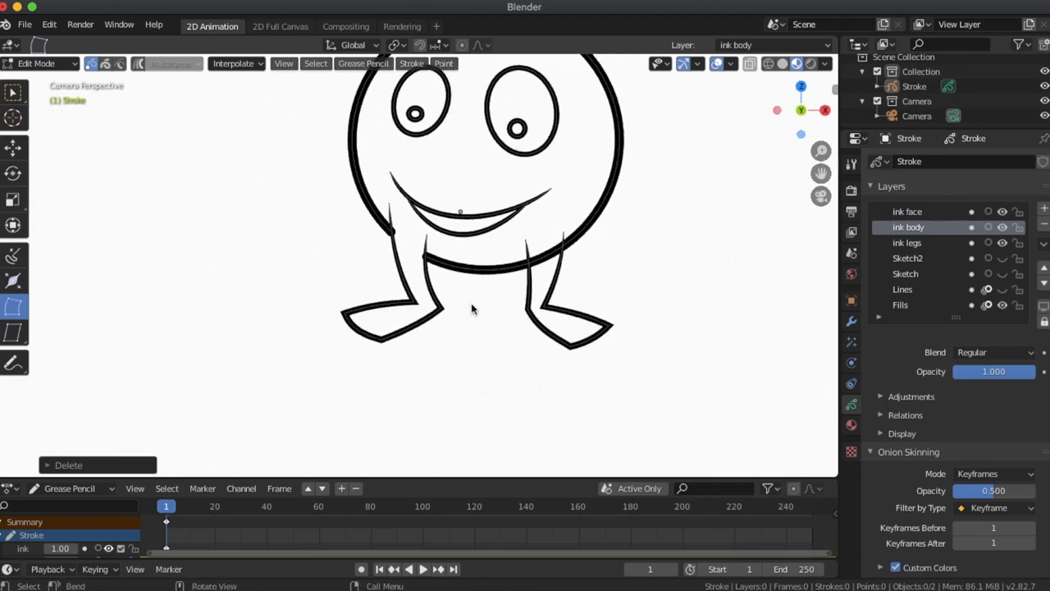
scroll(471, 309, "up", 5)
scroll(471, 308, "right", 2)
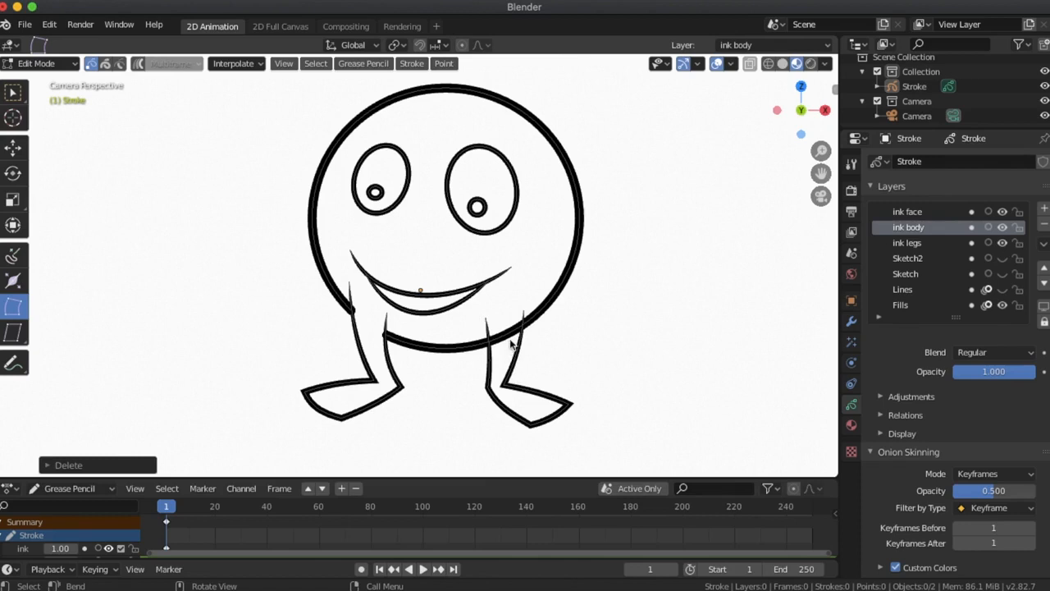
mouse_move(510, 342)
middle_mouse_down("shift")
mouse_move(514, 330)
mouse_move(449, 330)
mouse_move(486, 223)
middle_mouse_up("shift")
mouse_move(477, 358)
middle_mouse_down("shift")
mouse_move(453, 168)
mouse_move(410, 123)
middle_mouse_up("shift")
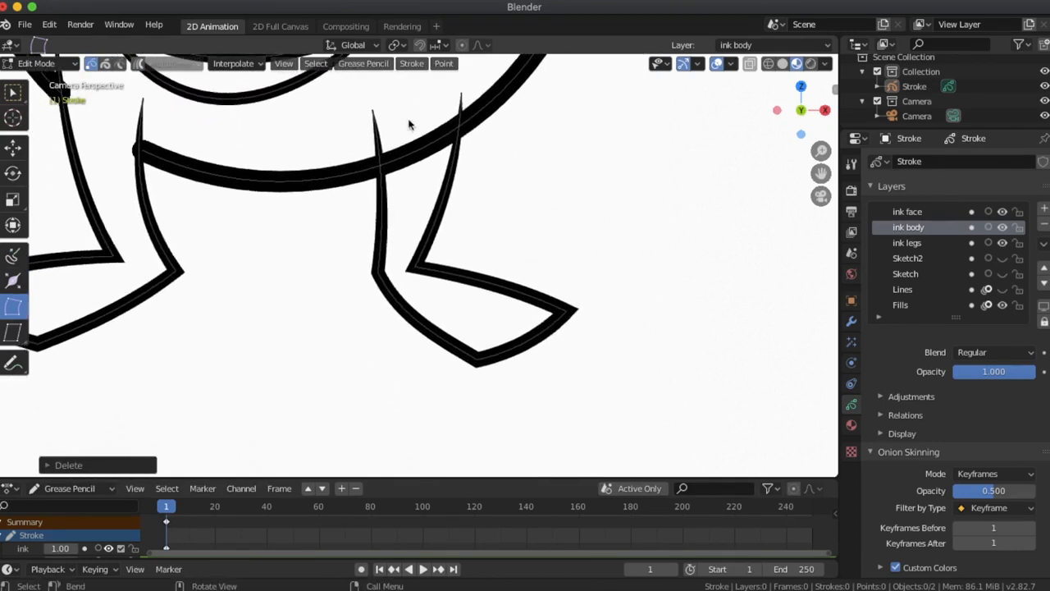
left_click(14, 93)
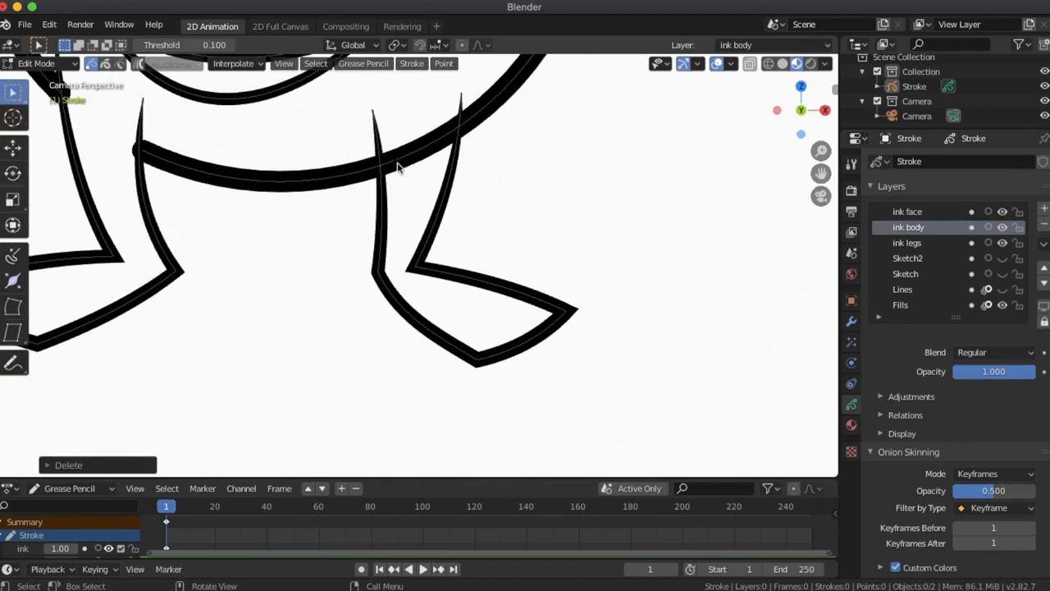
left_click_drag(395, 170, 439, 146)
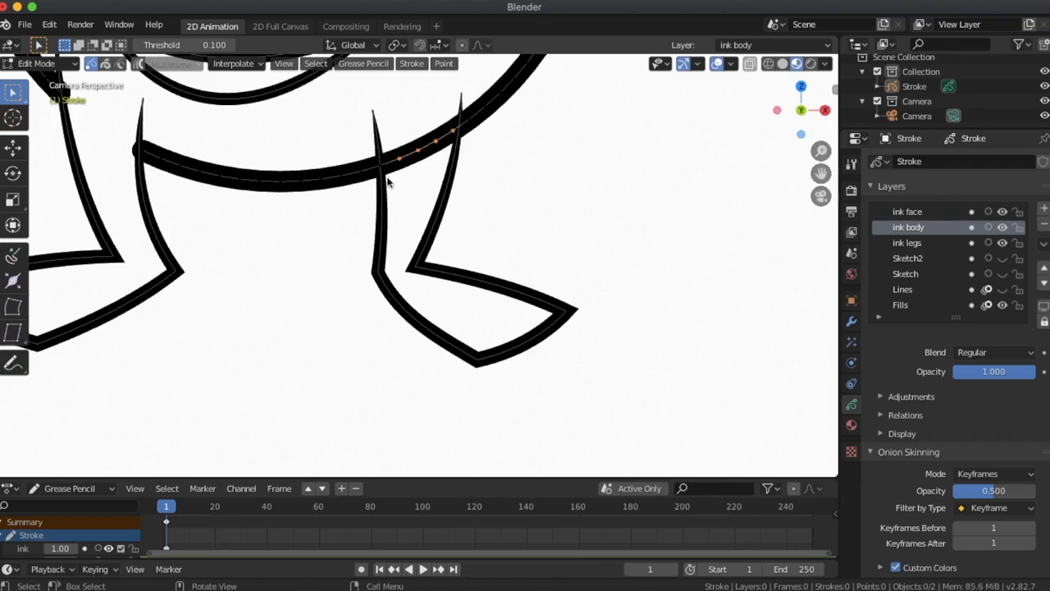
key("x")
left_click(388, 187)
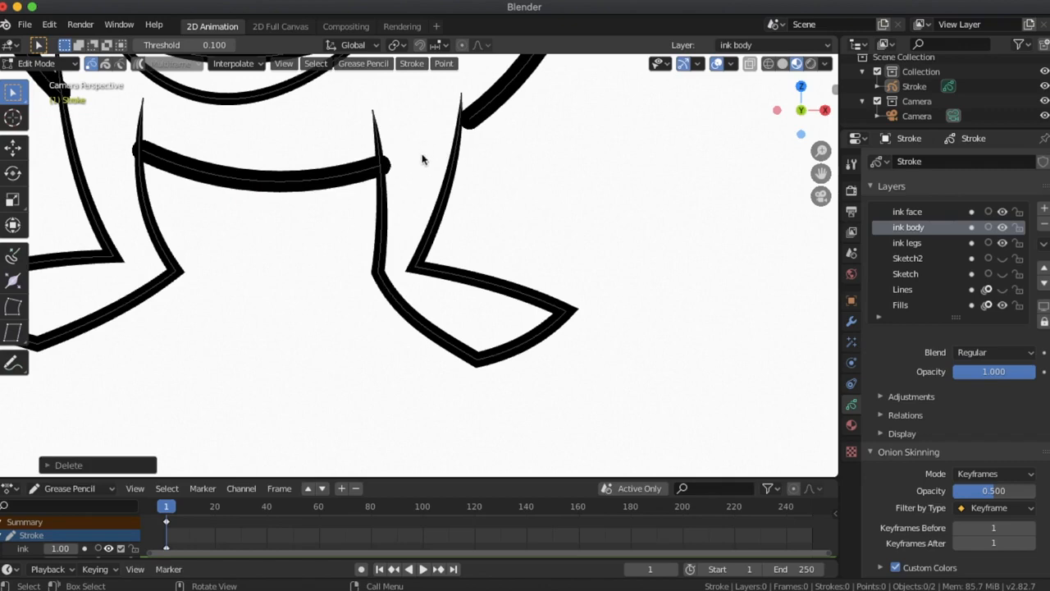
Return to the camera view of the whole character and try pulling a single point at the body outline's top upward.
mouse_move(411, 187)
middle_mouse_down()
mouse_move(416, 179)
mouse_move(407, 194)
middle_mouse_up()
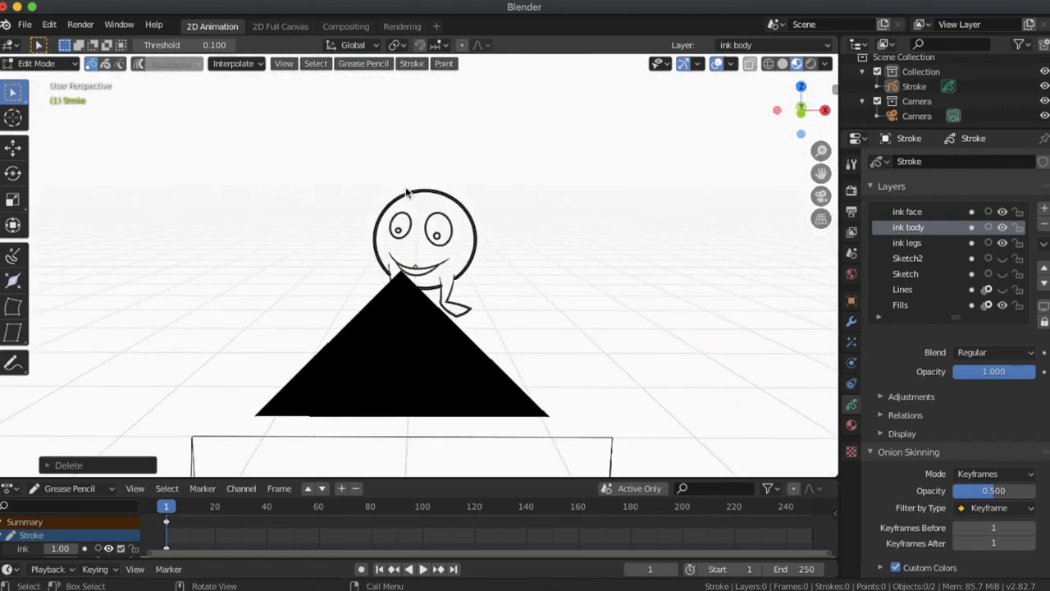
key("KP_0")
scroll(400, 208, "down", 6)
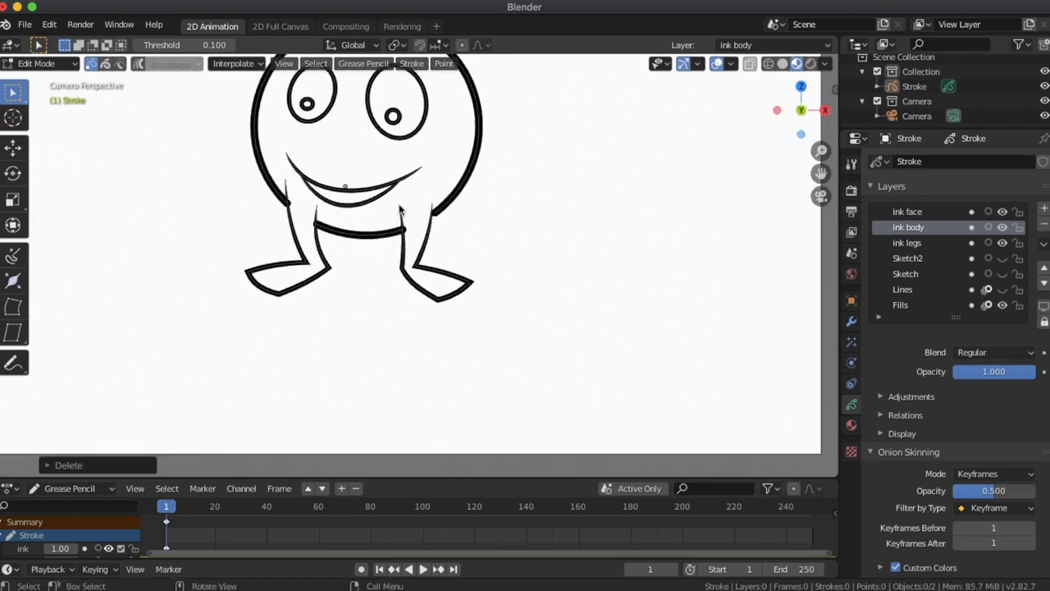
middle_click_drag(400, 210, 426, 291, "shift")
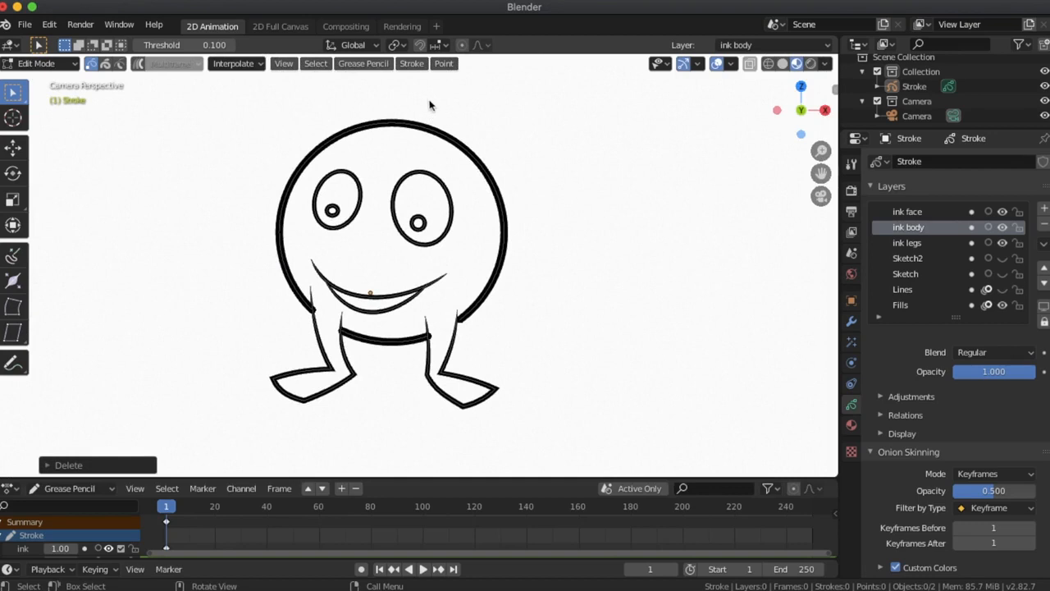
left_click(397, 126)
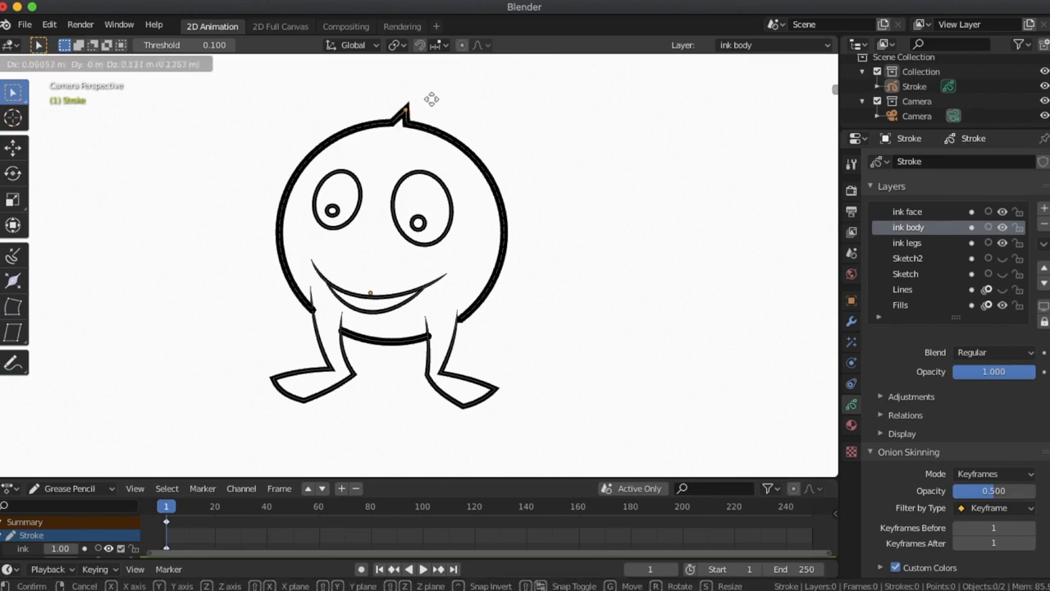
Enable proportional editing and look through its falloff options, keeping Smooth.
left_click(463, 46)
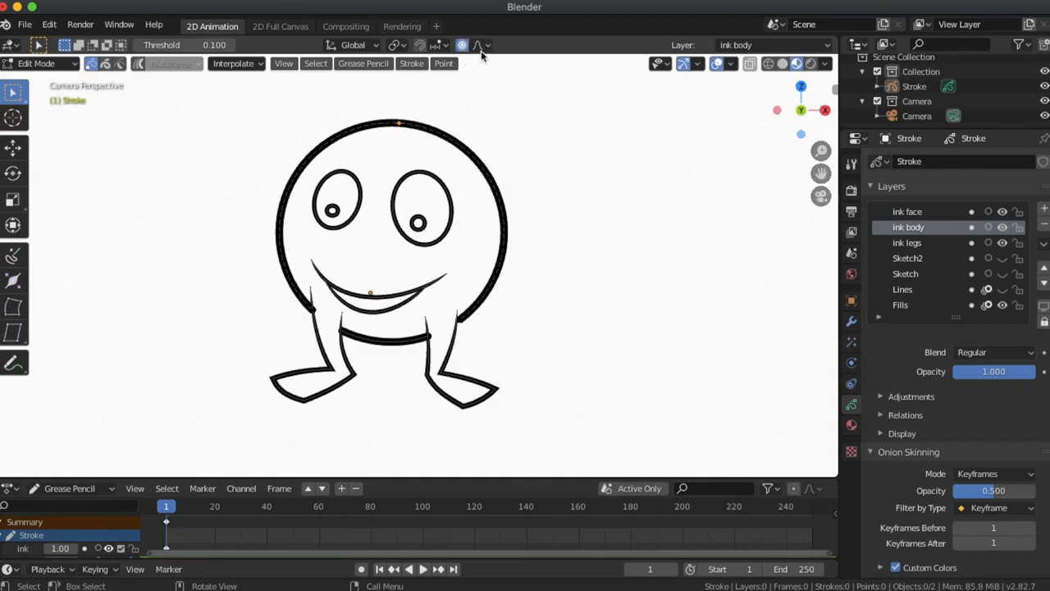
left_click(480, 46)
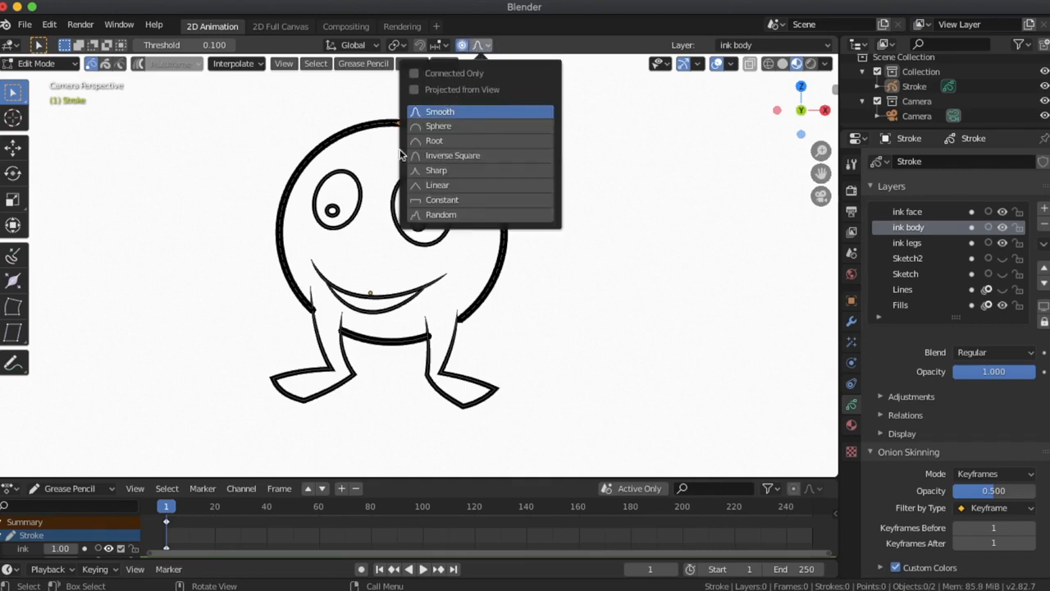
left_click(483, 41)
left_click(486, 45)
left_click(488, 48)
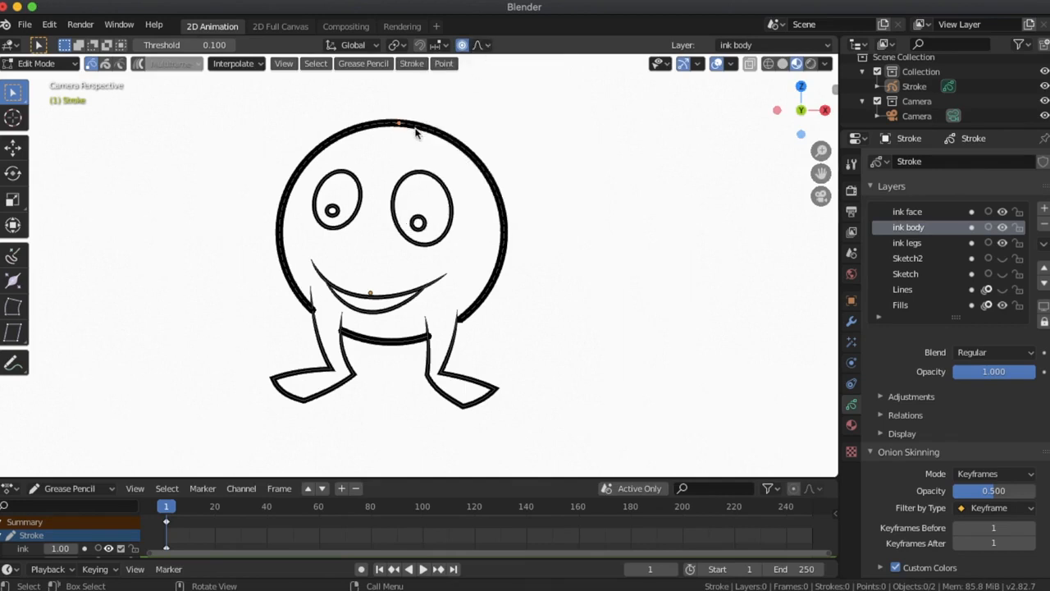
Try moving the body outline's top point downward with smooth proportional editing at size 1.00, and cancel the move.
key("g")
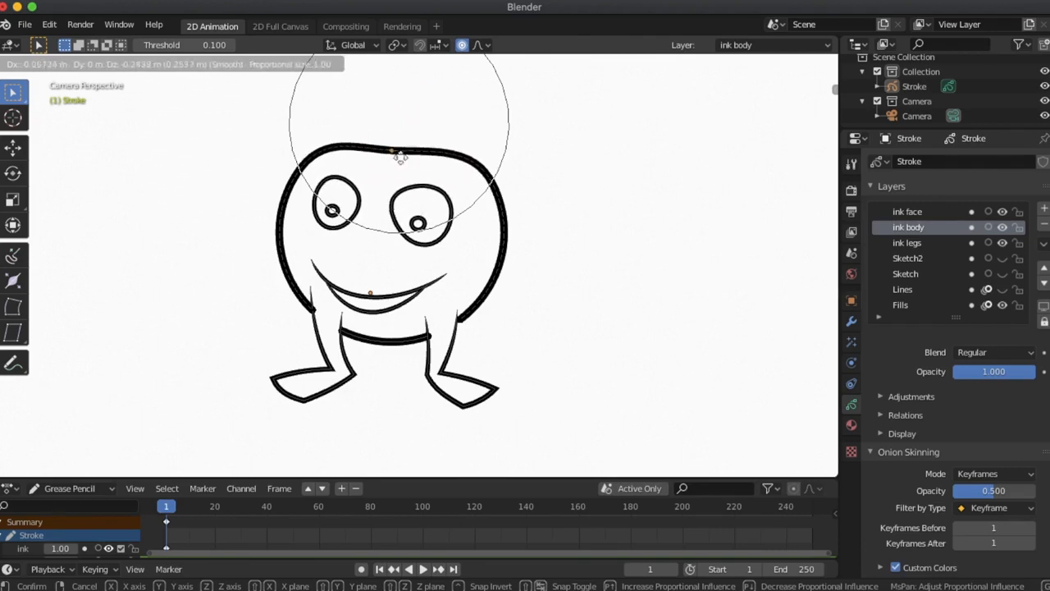
right_click(411, 161)
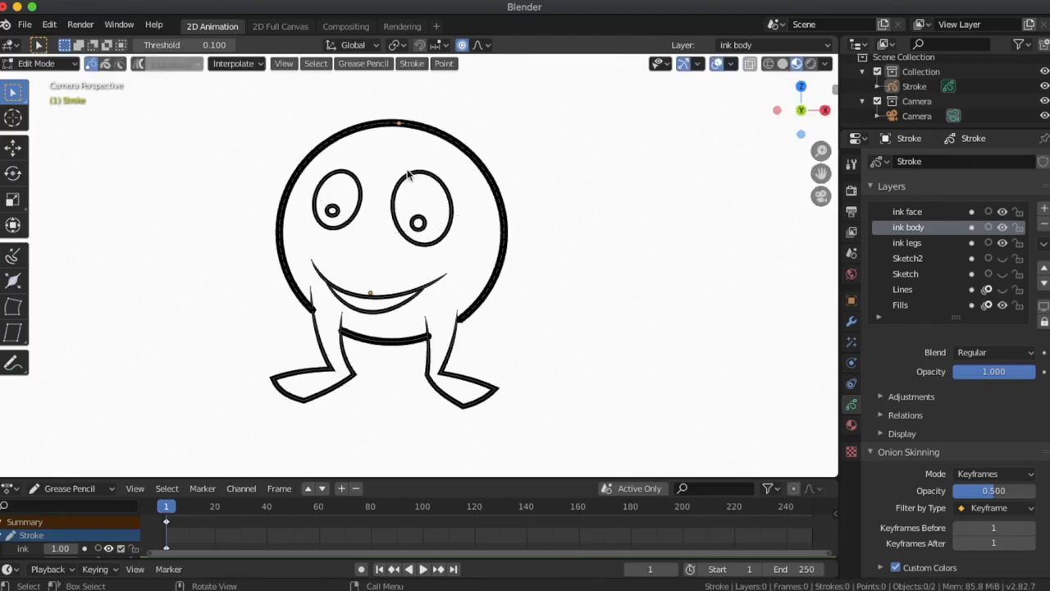